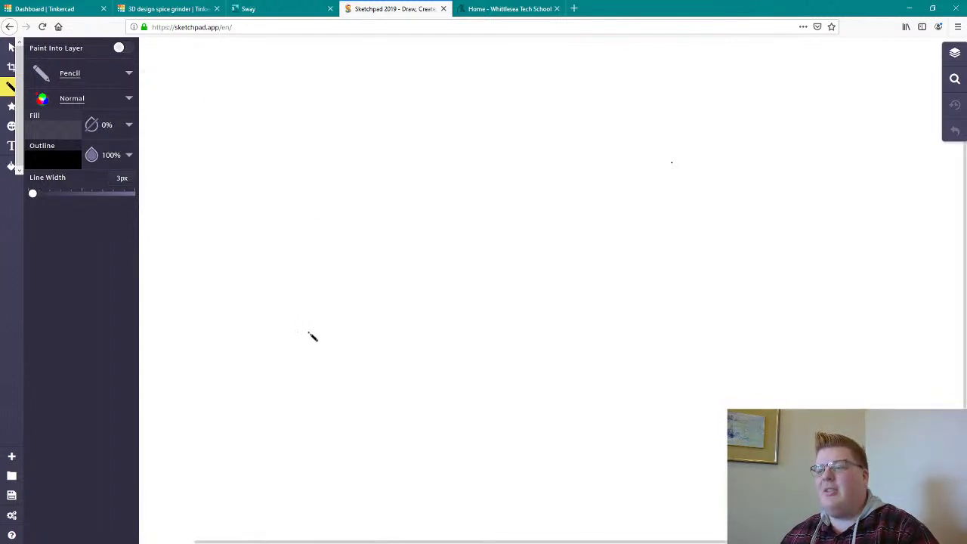
Sketch a long box-shaped table in perspective with the Pencil, including its top, two visible sides and front corner edge.
{"action": "left_click", "coordinate": [346, 275]}
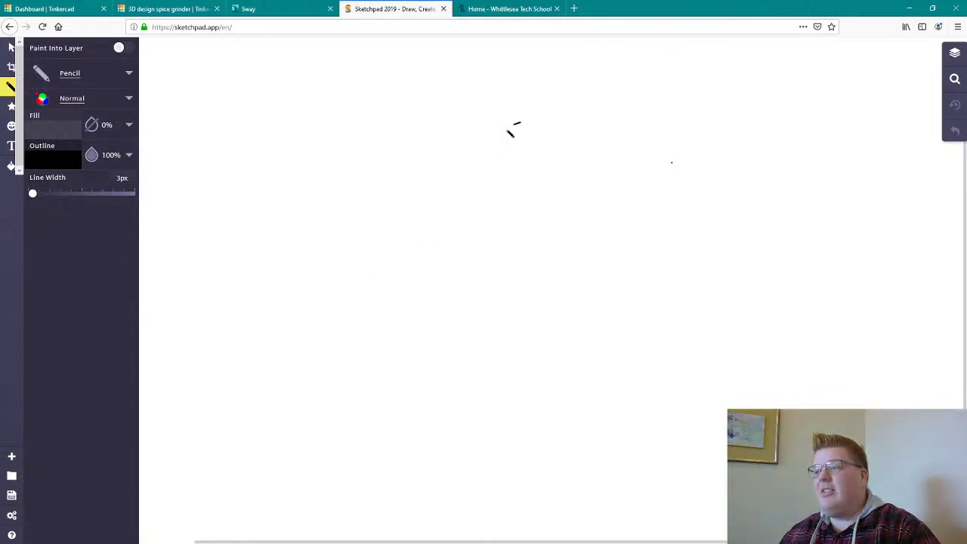
{"action": "mouse_move", "coordinate": [510, 133]}
{"action": "left_mouse_down"}
{"action": "mouse_move", "coordinate": [399, 205]}
{"action": "mouse_move", "coordinate": [339, 262]}
{"action": "mouse_move", "coordinate": [466, 360]}
{"action": "mouse_move", "coordinate": [512, 370]}
{"action": "mouse_move", "coordinate": [678, 235]}
{"action": "mouse_move", "coordinate": [710, 188]}
{"action": "mouse_move", "coordinate": [699, 156]}
{"action": "mouse_move", "coordinate": [624, 106]}
{"action": "mouse_move", "coordinate": [564, 97]}
{"action": "mouse_move", "coordinate": [505, 136]}
{"action": "left_mouse_up"}
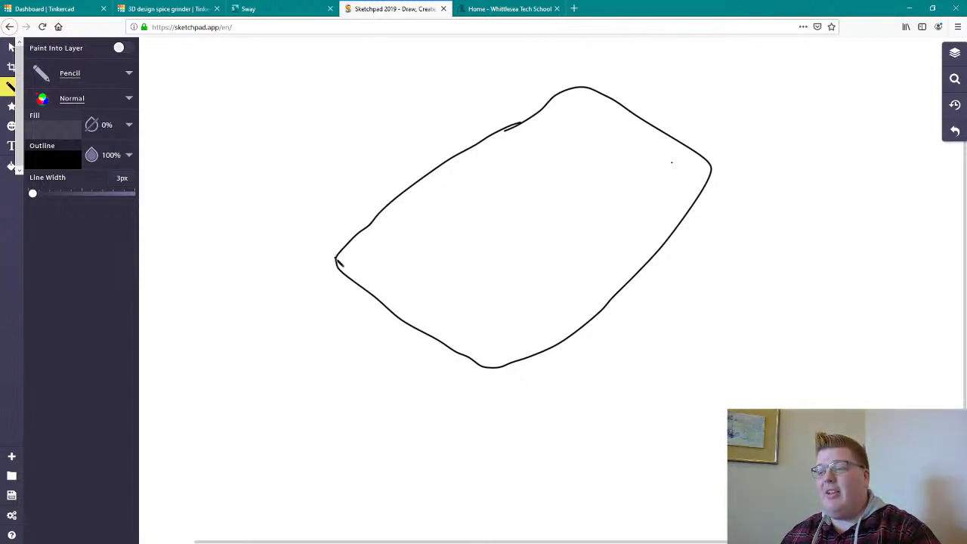
{"action": "mouse_move", "coordinate": [334, 258]}
{"action": "left_mouse_down"}
{"action": "mouse_move", "coordinate": [324, 371]}
{"action": "mouse_move", "coordinate": [501, 458]}
{"action": "mouse_move", "coordinate": [527, 415]}
{"action": "mouse_move", "coordinate": [718, 245]}
{"action": "mouse_move", "coordinate": [719, 167]}
{"action": "left_mouse_up"}
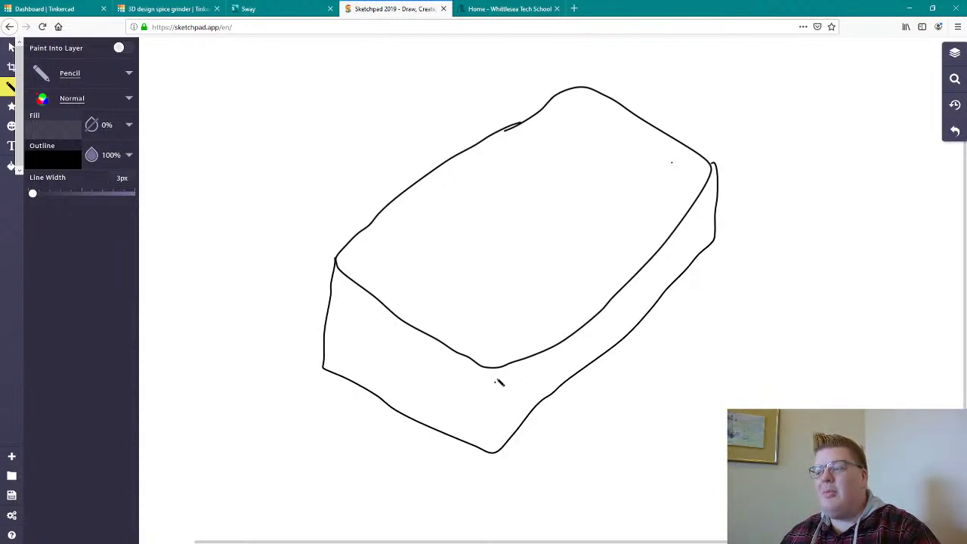
{"action": "left_click_drag", "start_coordinate": [493, 367], "coordinate": [493, 458]}
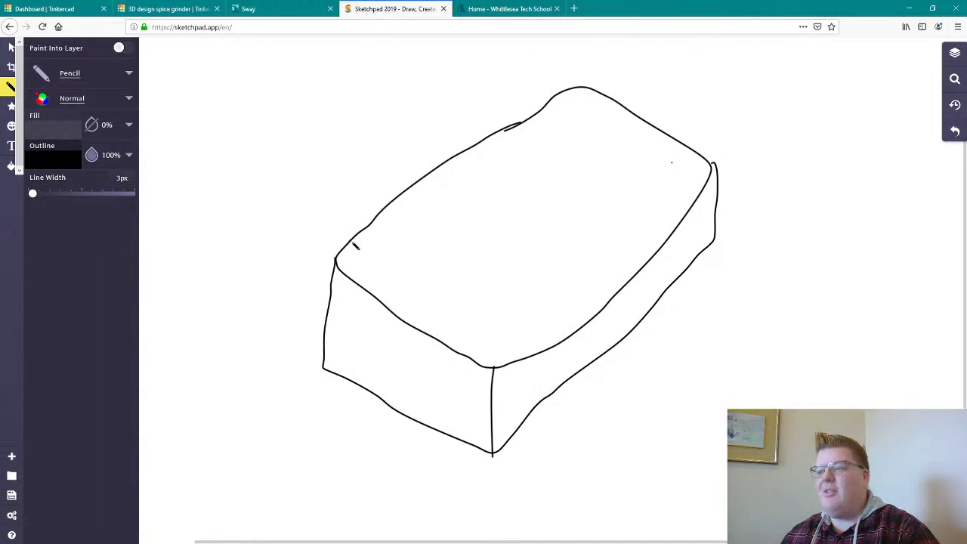
Draw four rounded seated bodies around the table, two along each of its long sides.
{"action": "mouse_move", "coordinate": [351, 242]}
{"action": "left_mouse_down"}
{"action": "mouse_move", "coordinate": [343, 160]}
{"action": "mouse_move", "coordinate": [390, 163]}
{"action": "mouse_move", "coordinate": [402, 195]}
{"action": "left_mouse_up"}
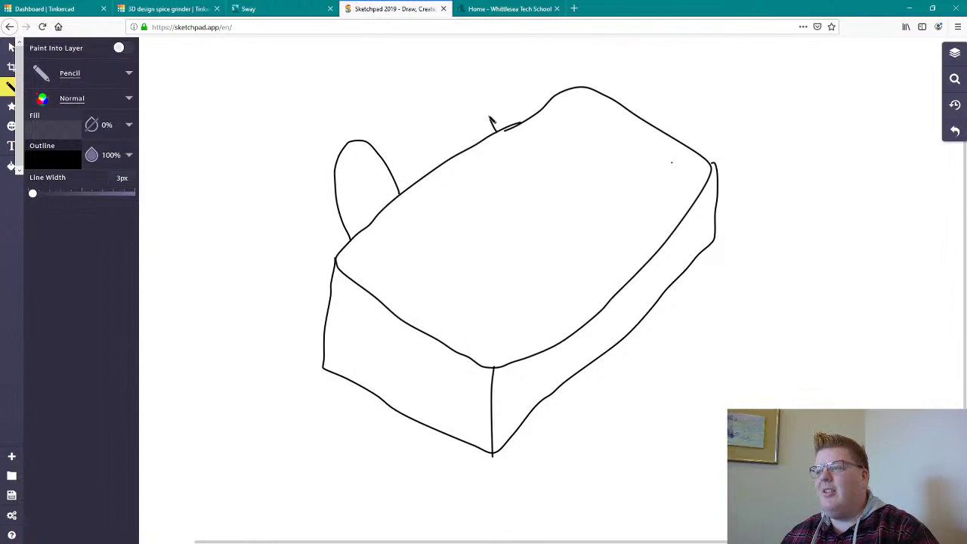
{"action": "mouse_move", "coordinate": [494, 130]}
{"action": "left_mouse_down"}
{"action": "mouse_move", "coordinate": [511, 59]}
{"action": "mouse_move", "coordinate": [551, 96]}
{"action": "left_mouse_up"}
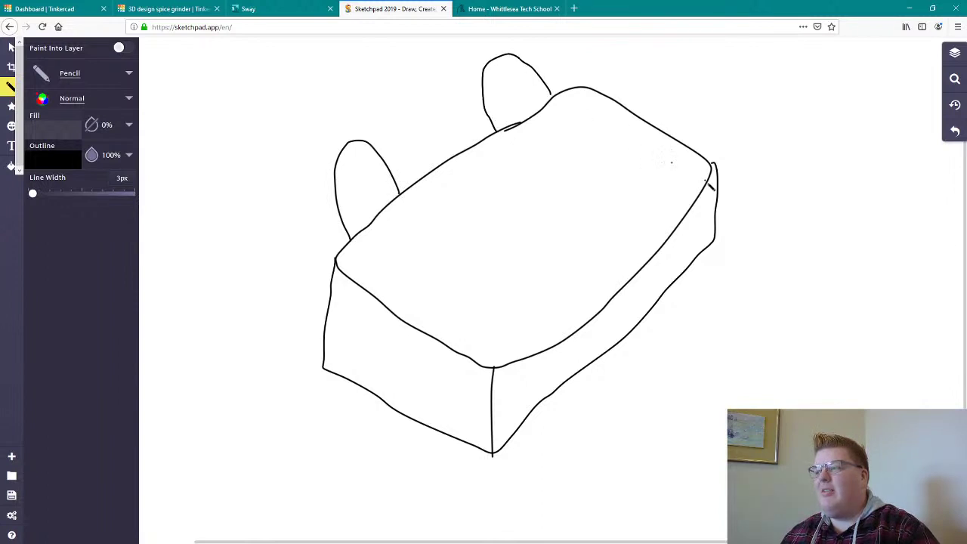
{"action": "mouse_move", "coordinate": [711, 185]}
{"action": "left_mouse_down"}
{"action": "mouse_move", "coordinate": [714, 148]}
{"action": "mouse_move", "coordinate": [759, 151]}
{"action": "mouse_move", "coordinate": [748, 235]}
{"action": "mouse_move", "coordinate": [689, 231]}
{"action": "left_mouse_up"}
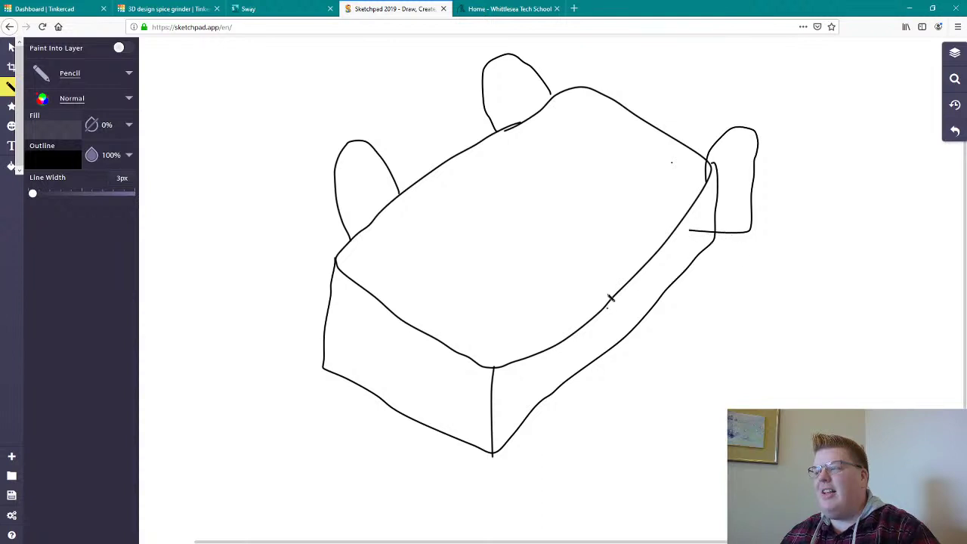
{"action": "mouse_move", "coordinate": [583, 321]}
{"action": "left_mouse_down"}
{"action": "mouse_move", "coordinate": [626, 218]}
{"action": "mouse_move", "coordinate": [656, 287]}
{"action": "mouse_move", "coordinate": [639, 345]}
{"action": "mouse_move", "coordinate": [563, 363]}
{"action": "left_mouse_up"}
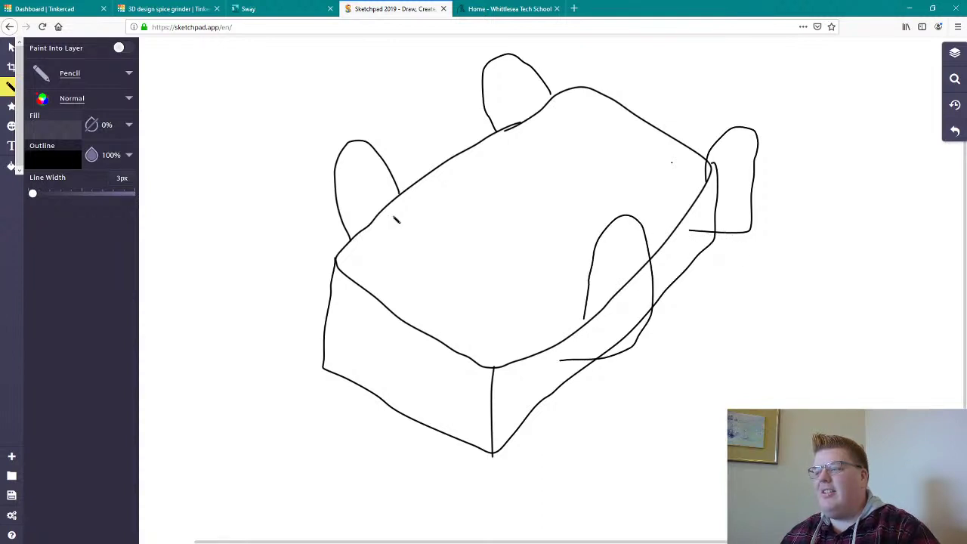
Add round heads to the four seated bodies and draw a fifth figure with a head at the table's far end.
{"action": "mouse_move", "coordinate": [348, 152]}
{"action": "left_mouse_down"}
{"action": "mouse_move", "coordinate": [317, 106]}
{"action": "mouse_move", "coordinate": [358, 140]}
{"action": "mouse_move", "coordinate": [352, 151]}
{"action": "left_mouse_up"}
{"action": "mouse_move", "coordinate": [479, 76]}
{"action": "left_mouse_down"}
{"action": "mouse_move", "coordinate": [484, 30]}
{"action": "mouse_move", "coordinate": [511, 37]}
{"action": "mouse_move", "coordinate": [512, 55]}
{"action": "left_mouse_up"}
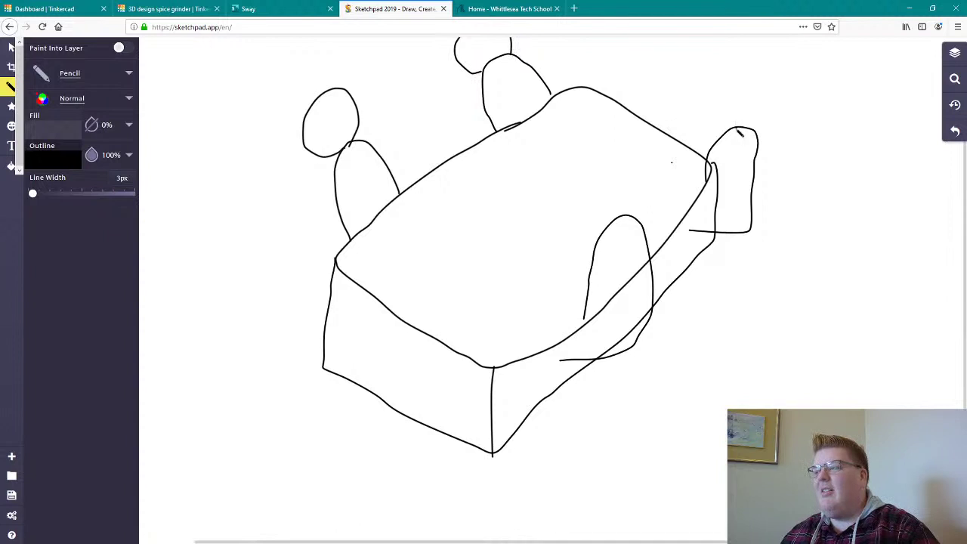
{"action": "mouse_move", "coordinate": [741, 132]}
{"action": "left_mouse_down"}
{"action": "mouse_move", "coordinate": [712, 80]}
{"action": "mouse_move", "coordinate": [777, 102]}
{"action": "mouse_move", "coordinate": [760, 133]}
{"action": "left_mouse_up"}
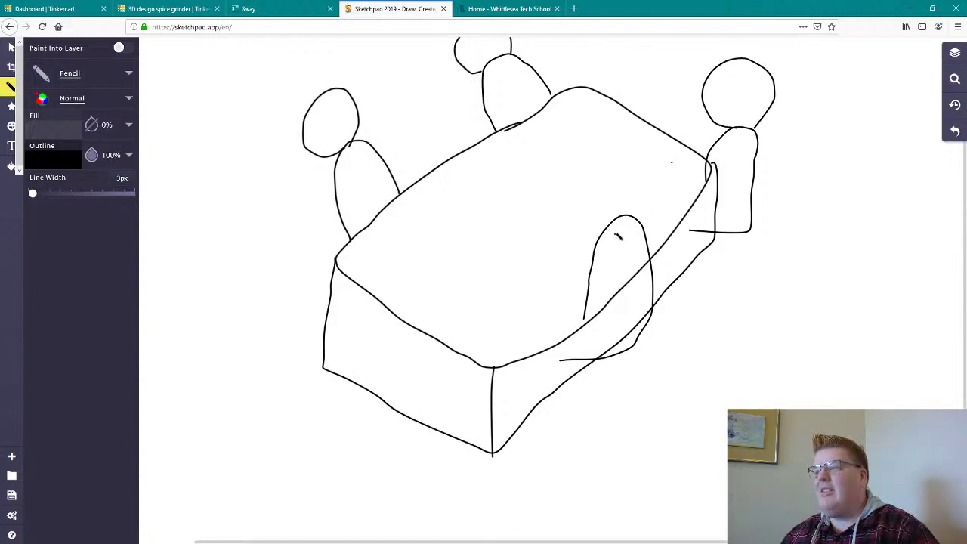
{"action": "mouse_move", "coordinate": [617, 226]}
{"action": "left_mouse_down"}
{"action": "mouse_move", "coordinate": [597, 170]}
{"action": "mouse_move", "coordinate": [665, 188]}
{"action": "mouse_move", "coordinate": [638, 227]}
{"action": "left_mouse_up"}
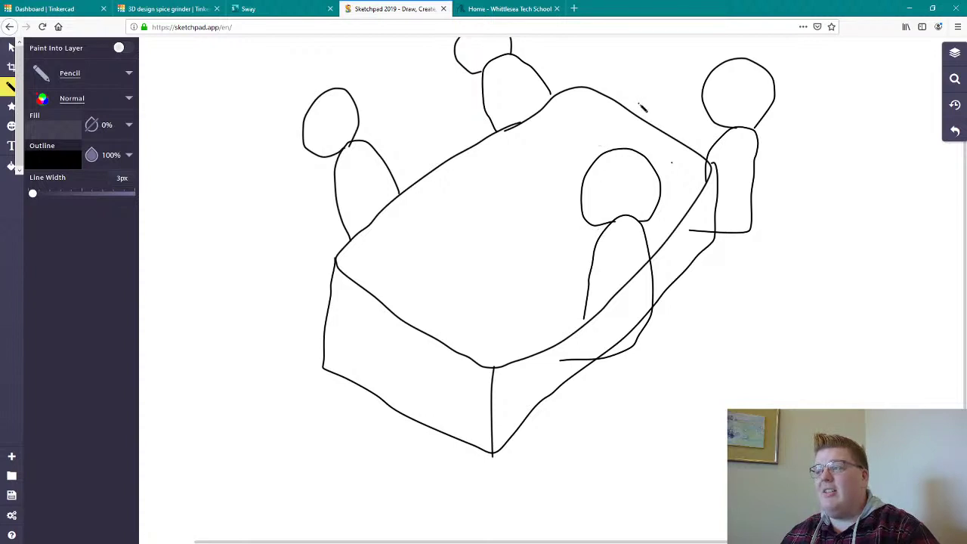
{"action": "mouse_move", "coordinate": [640, 119]}
{"action": "left_mouse_down"}
{"action": "mouse_move", "coordinate": [638, 83]}
{"action": "mouse_move", "coordinate": [682, 63]}
{"action": "mouse_move", "coordinate": [692, 99]}
{"action": "mouse_move", "coordinate": [687, 146]}
{"action": "left_mouse_up"}
{"action": "mouse_move", "coordinate": [673, 52]}
{"action": "left_mouse_down"}
{"action": "mouse_move", "coordinate": [689, 45]}
{"action": "mouse_move", "coordinate": [646, 33]}
{"action": "mouse_move", "coordinate": [657, 52]}
{"action": "left_mouse_up"}
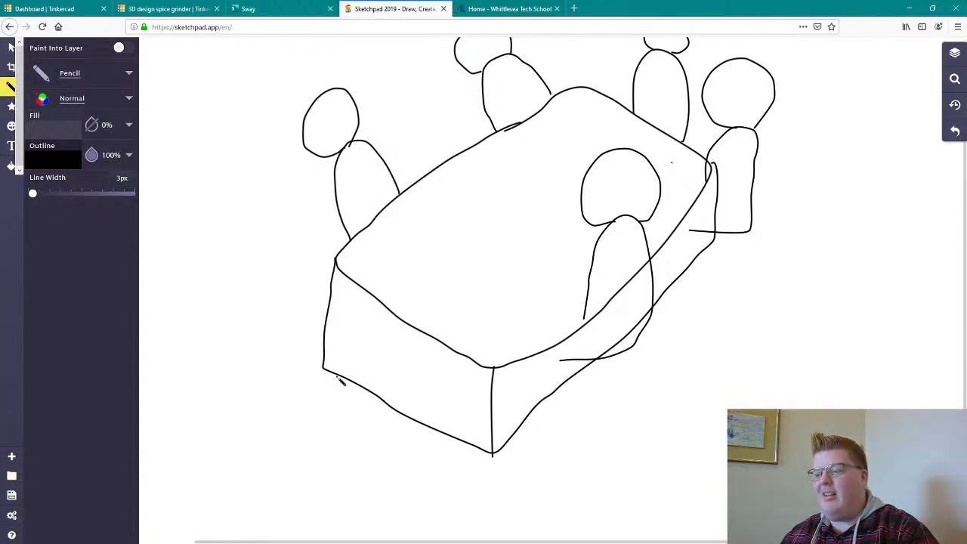
Draw a small four-legged animal with a round head, ear and raised tail against the table's near short side.
{"action": "mouse_move", "coordinate": [340, 376]}
{"action": "left_mouse_down"}
{"action": "mouse_move", "coordinate": [341, 350]}
{"action": "mouse_move", "coordinate": [414, 369]}
{"action": "mouse_move", "coordinate": [399, 410]}
{"action": "left_mouse_up"}
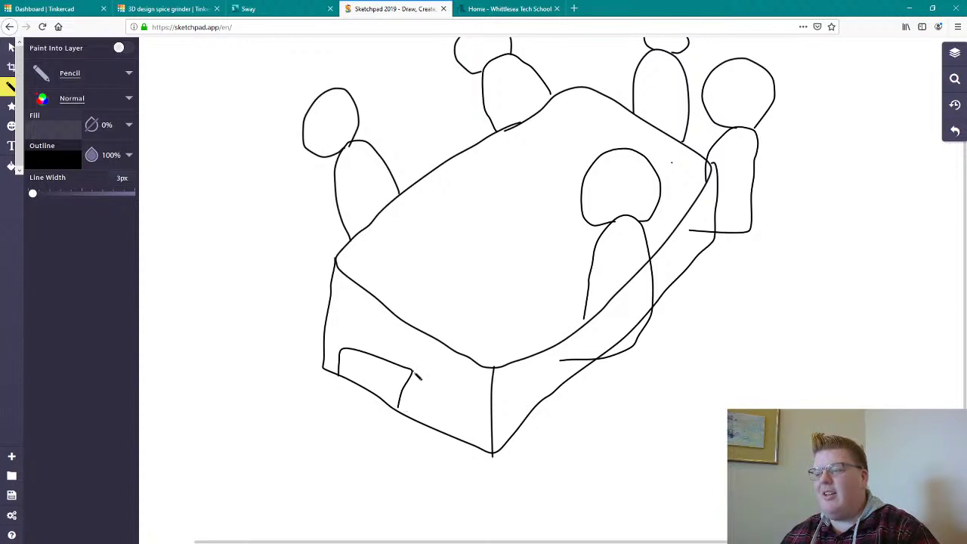
{"action": "mouse_move", "coordinate": [425, 359]}
{"action": "left_mouse_down"}
{"action": "mouse_move", "coordinate": [421, 372]}
{"action": "mouse_move", "coordinate": [442, 369]}
{"action": "mouse_move", "coordinate": [424, 358]}
{"action": "left_mouse_up"}
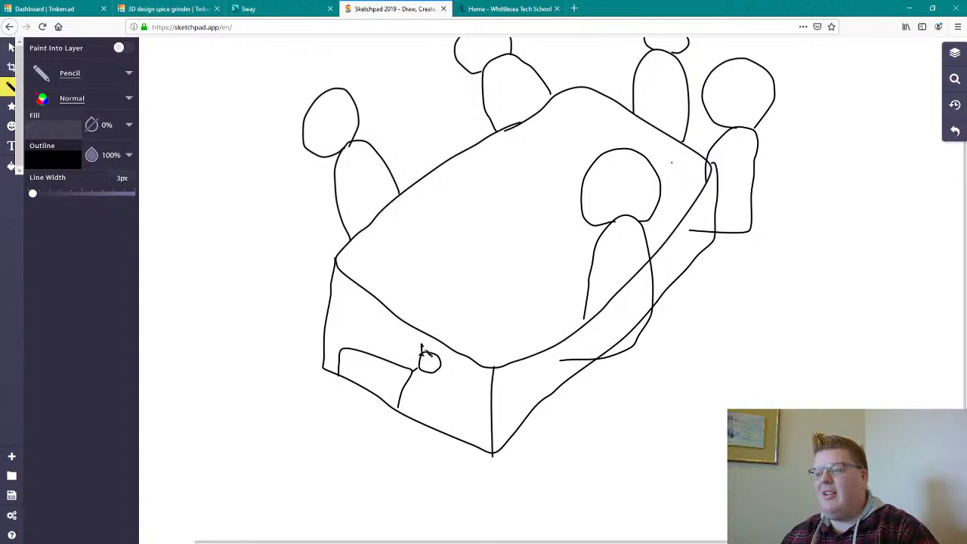
{"action": "mouse_move", "coordinate": [340, 350]}
{"action": "left_mouse_down"}
{"action": "mouse_move", "coordinate": [342, 325]}
{"action": "mouse_move", "coordinate": [346, 371]}
{"action": "left_mouse_up"}
{"action": "left_click", "coordinate": [365, 381]}
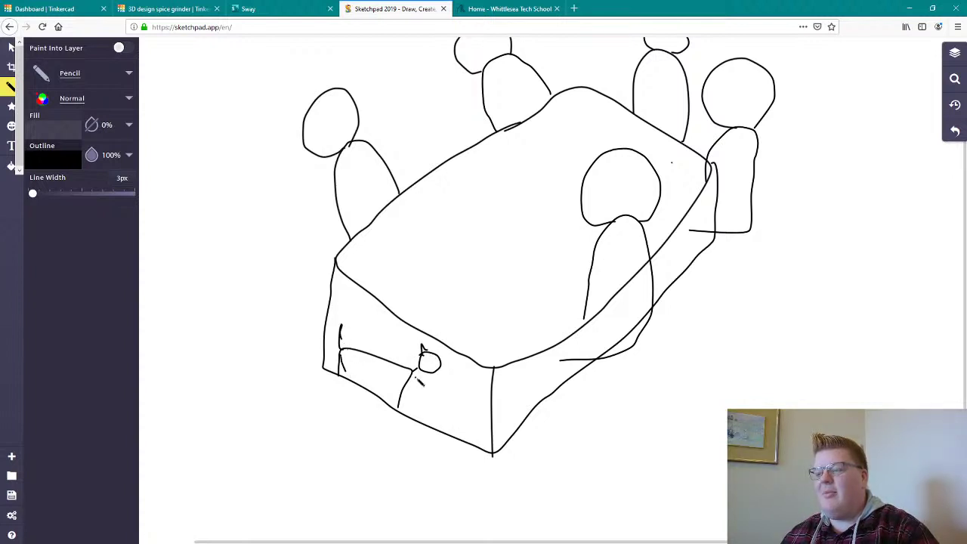
{"action": "left_click_drag", "start_coordinate": [413, 373], "coordinate": [408, 414]}
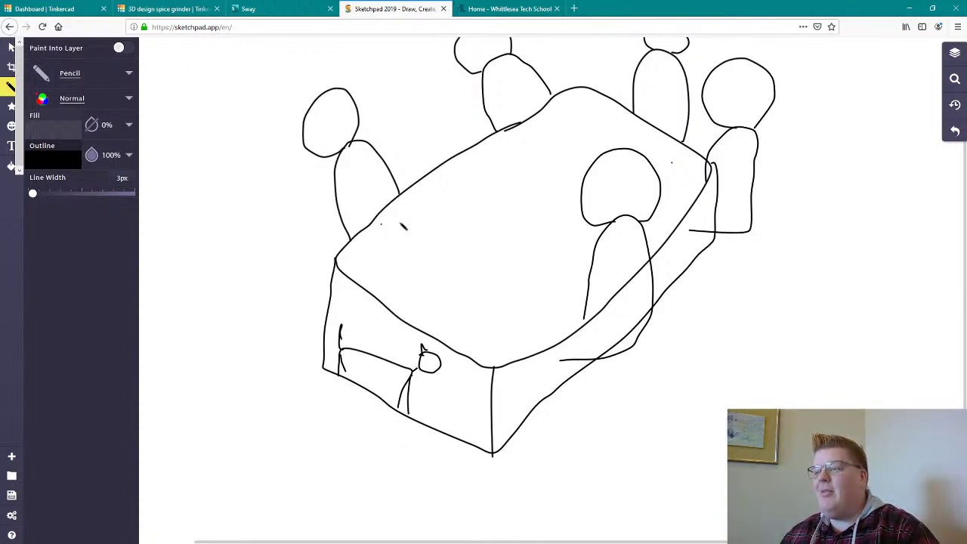
Draw an oval plate on the table in front of each figure and a large rectangular platter in the middle.
{"action": "mouse_move", "coordinate": [417, 212]}
{"action": "left_mouse_down"}
{"action": "mouse_move", "coordinate": [382, 227]}
{"action": "mouse_move", "coordinate": [419, 240]}
{"action": "mouse_move", "coordinate": [416, 213]}
{"action": "left_mouse_up"}
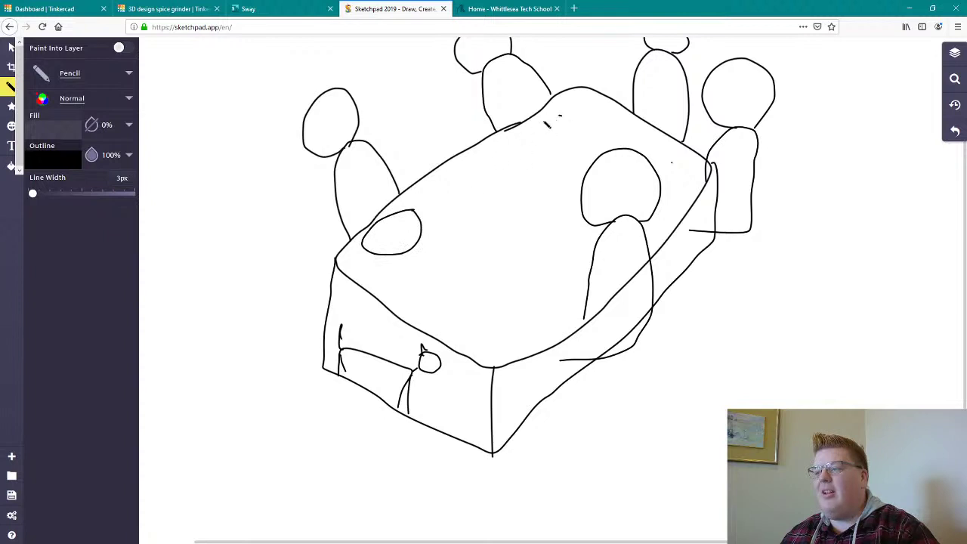
{"action": "mouse_move", "coordinate": [561, 116]}
{"action": "left_mouse_down"}
{"action": "mouse_move", "coordinate": [564, 136]}
{"action": "mouse_move", "coordinate": [561, 117]}
{"action": "left_mouse_up"}
{"action": "mouse_move", "coordinate": [630, 125]}
{"action": "left_mouse_down"}
{"action": "mouse_move", "coordinate": [604, 138]}
{"action": "mouse_move", "coordinate": [654, 146]}
{"action": "mouse_move", "coordinate": [627, 124]}
{"action": "left_mouse_up"}
{"action": "mouse_move", "coordinate": [689, 169]}
{"action": "left_mouse_down"}
{"action": "mouse_move", "coordinate": [669, 193]}
{"action": "mouse_move", "coordinate": [703, 178]}
{"action": "mouse_move", "coordinate": [682, 165]}
{"action": "left_mouse_up"}
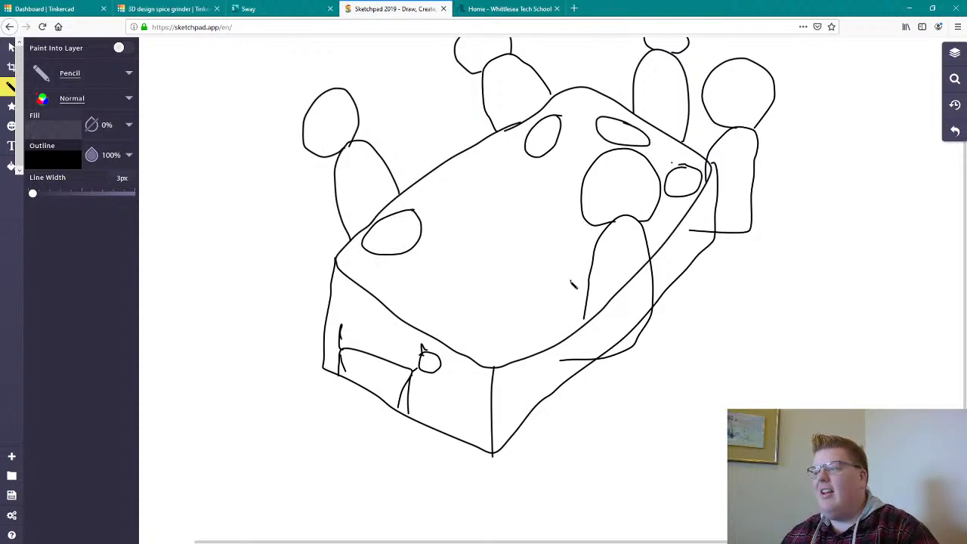
{"action": "mouse_move", "coordinate": [573, 283]}
{"action": "left_mouse_down"}
{"action": "mouse_move", "coordinate": [564, 325]}
{"action": "mouse_move", "coordinate": [582, 291]}
{"action": "left_mouse_up"}
{"action": "mouse_move", "coordinate": [487, 224]}
{"action": "left_mouse_down"}
{"action": "mouse_move", "coordinate": [433, 272]}
{"action": "mouse_move", "coordinate": [446, 307]}
{"action": "mouse_move", "coordinate": [471, 319]}
{"action": "mouse_move", "coordinate": [545, 251]}
{"action": "mouse_move", "coordinate": [533, 215]}
{"action": "mouse_move", "coordinate": [468, 237]}
{"action": "left_mouse_up"}
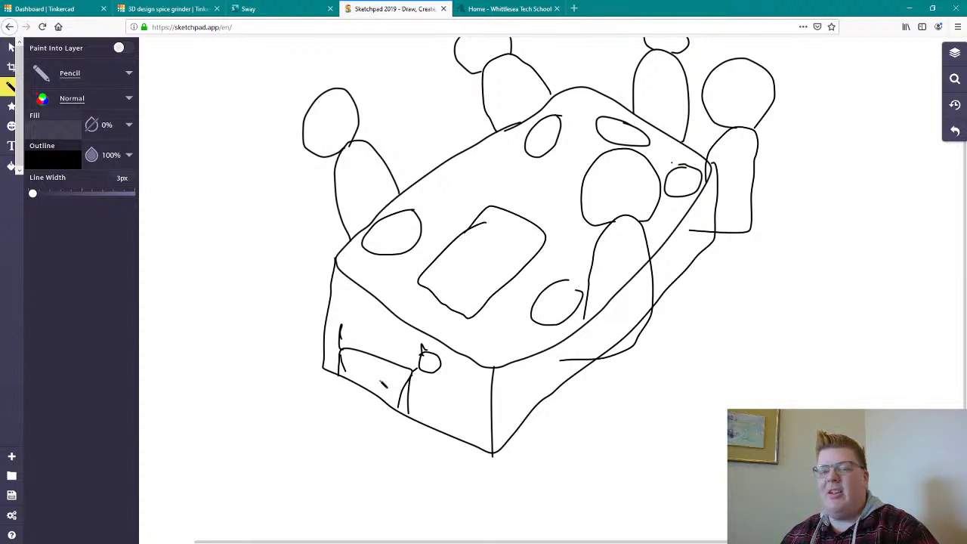
{"action": "left_click", "coordinate": [672, 179]}
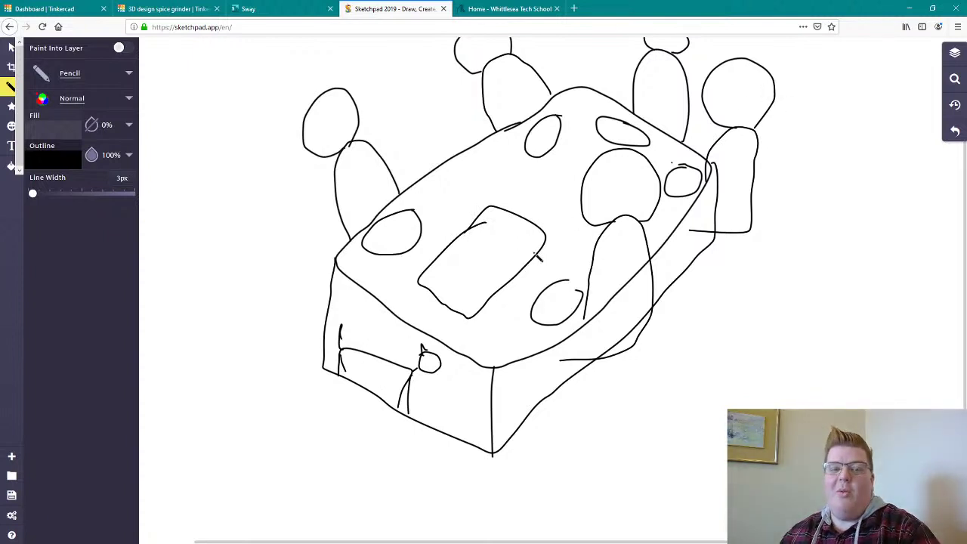
{"action": "left_click", "coordinate": [650, 334]}
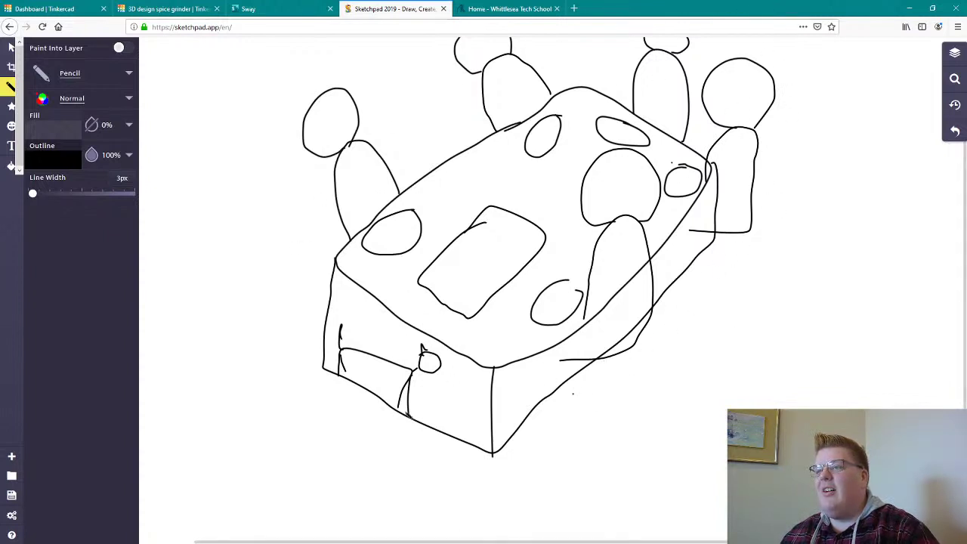
Switch to the Rosetta Tomorrow page in Sway and examine the annotated example sketch under Stage 2: Make your 2D Version.
{"action": "left_click", "coordinate": [280, 17]}
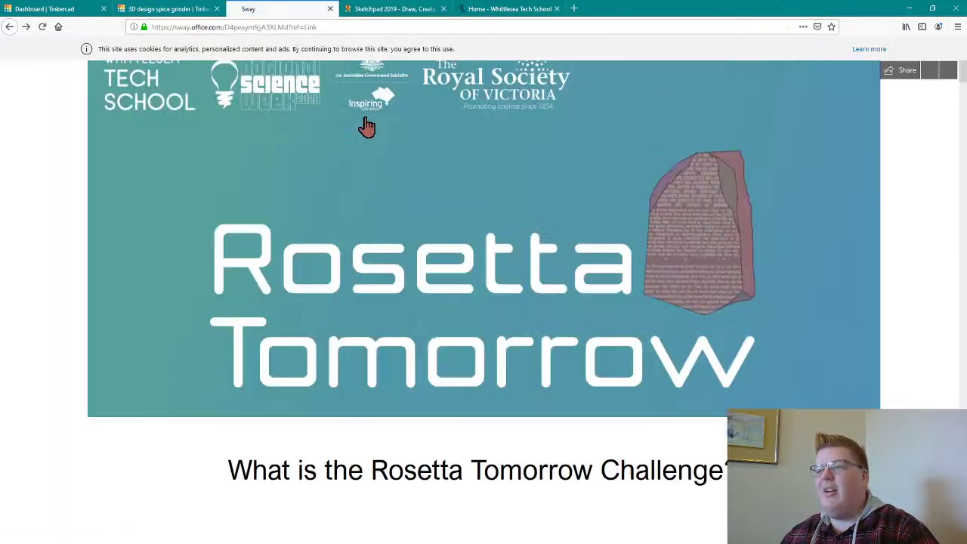
{"action": "scroll", "coordinate": [368, 125], "scroll_direction": "down", "scroll_amount": 5}
{"action": "scroll", "coordinate": [369, 125], "scroll_direction": "down", "scroll_amount": 10}
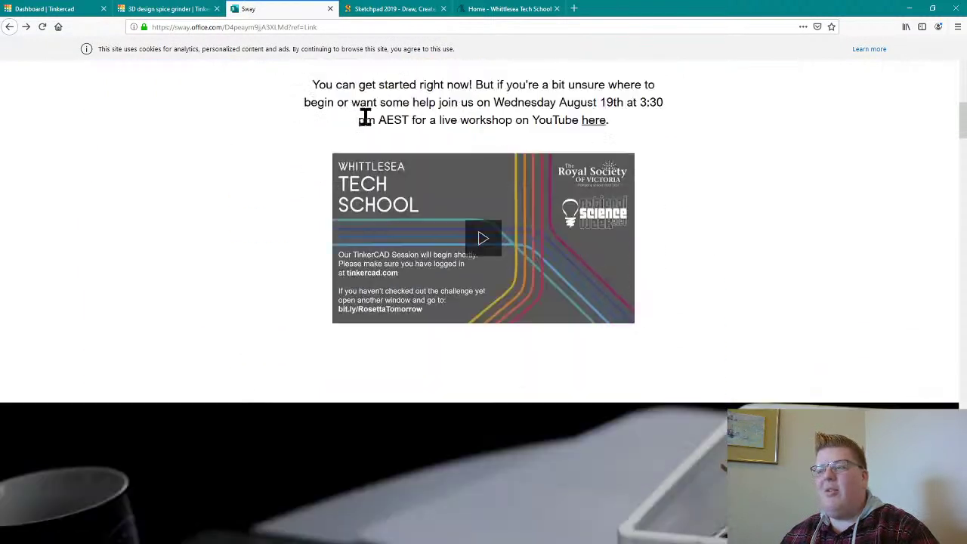
{"action": "scroll", "coordinate": [367, 127], "scroll_direction": "down", "scroll_amount": 8}
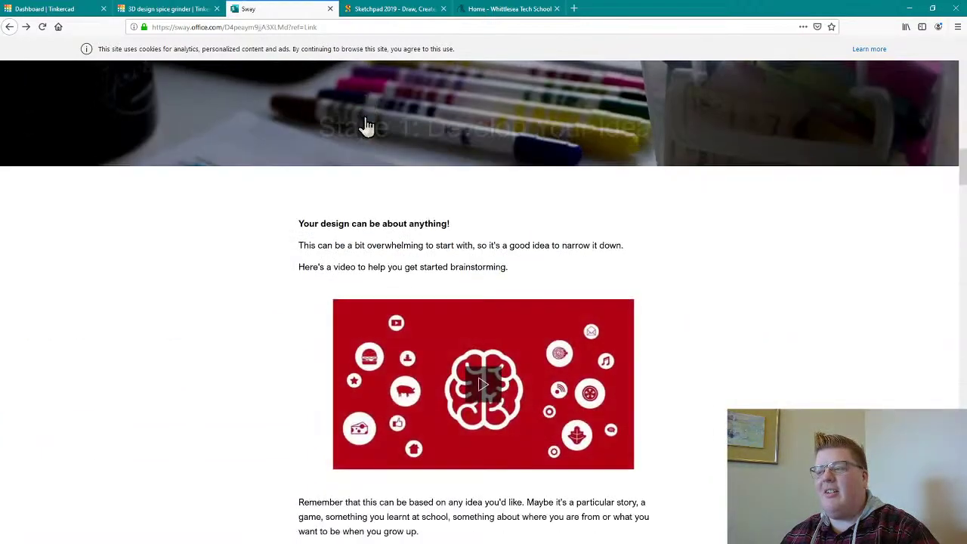
{"action": "scroll", "coordinate": [366, 124], "scroll_direction": "down", "scroll_amount": 10}
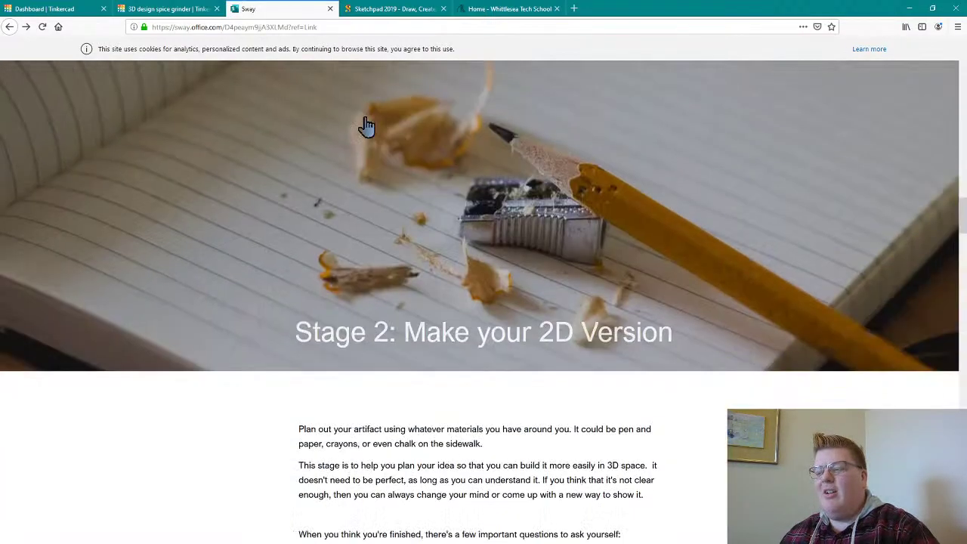
{"action": "scroll", "coordinate": [367, 124], "scroll_direction": "down", "scroll_amount": 5}
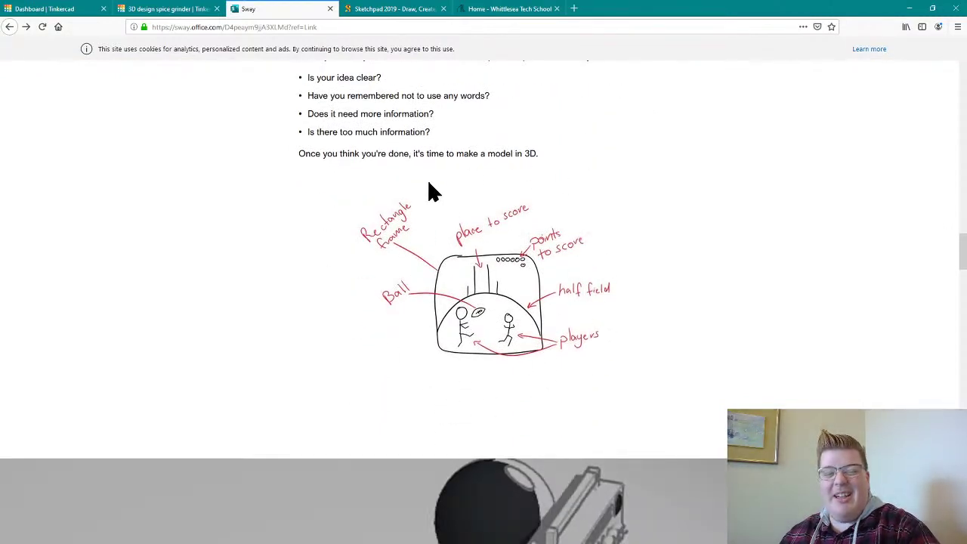
Back in Sketchpad, annotate the figure by the table's far right corner with a red (ff3737) leader line and the handwritten label "Person".
{"action": "left_click", "coordinate": [394, 9]}
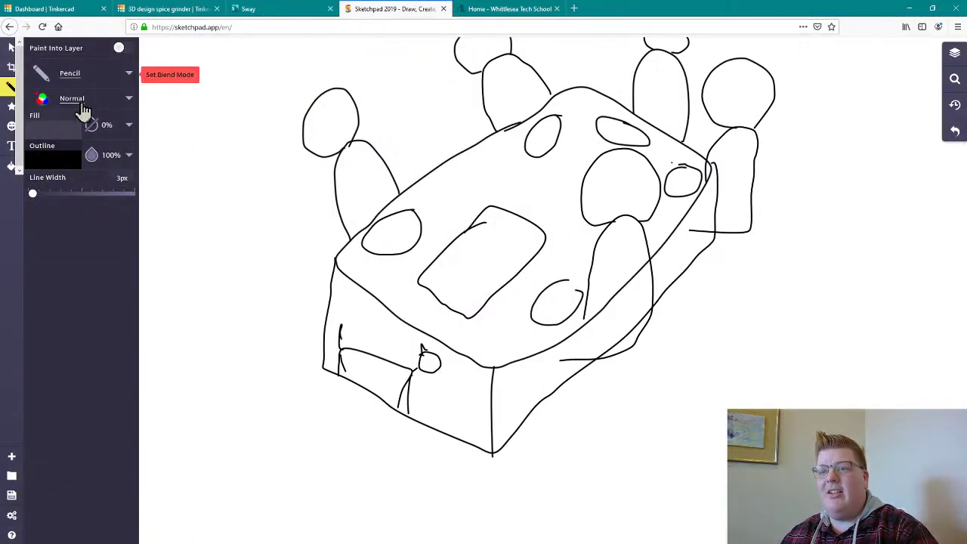
{"action": "left_click", "coordinate": [60, 167]}
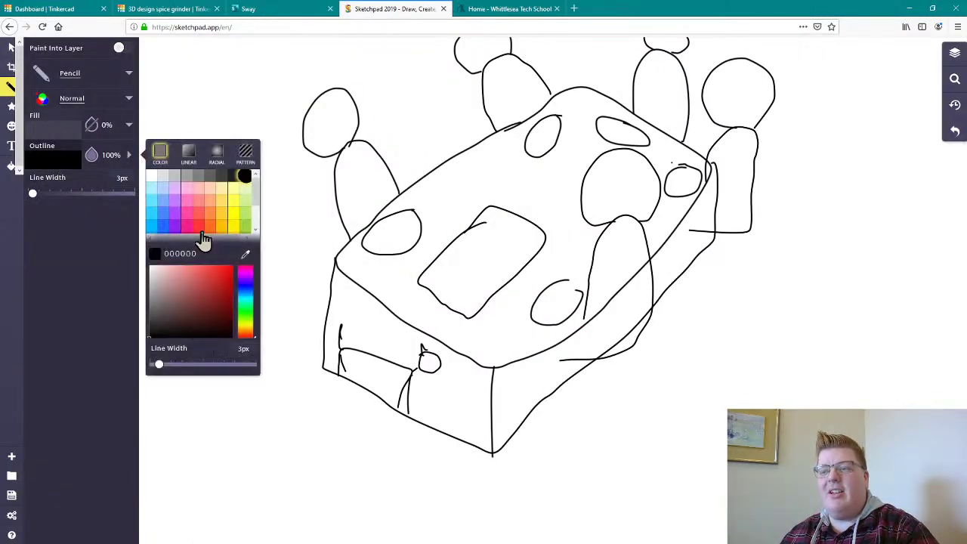
{"action": "left_click", "coordinate": [198, 225]}
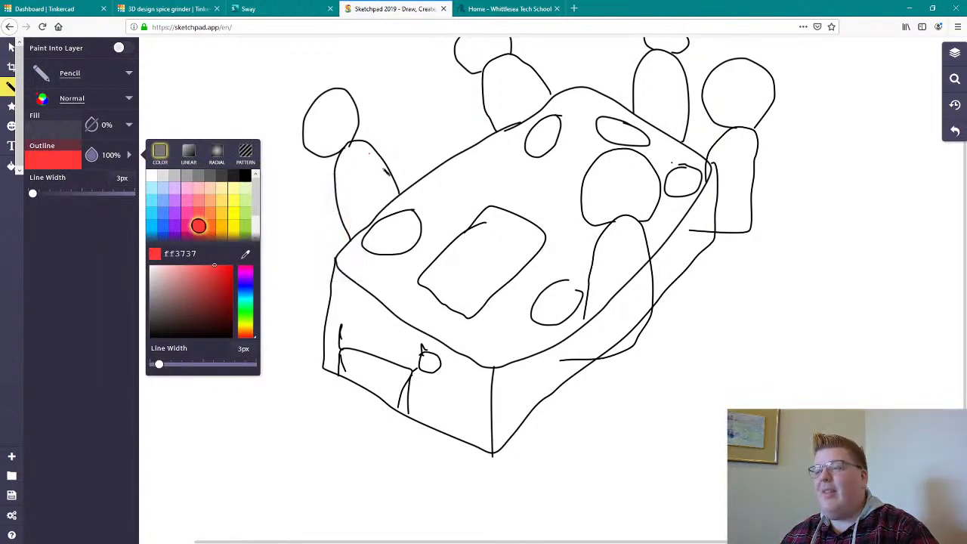
{"action": "left_click_drag", "start_coordinate": [756, 142], "coordinate": [821, 118]}
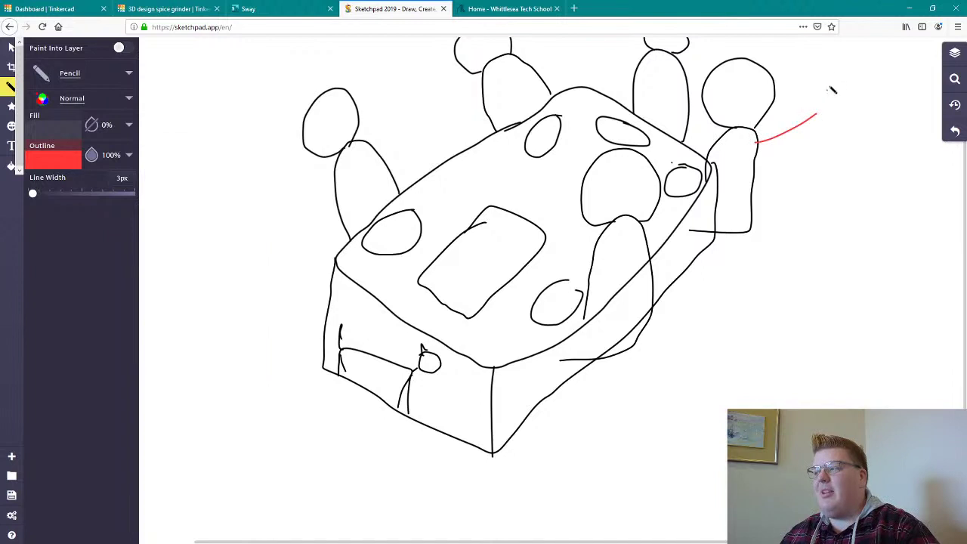
{"action": "mouse_move", "coordinate": [830, 82]}
{"action": "left_mouse_down"}
{"action": "mouse_move", "coordinate": [829, 132]}
{"action": "mouse_move", "coordinate": [830, 106]}
{"action": "mouse_move", "coordinate": [858, 128]}
{"action": "mouse_move", "coordinate": [872, 115]}
{"action": "mouse_move", "coordinate": [885, 120]}
{"action": "mouse_move", "coordinate": [882, 129]}
{"action": "left_mouse_up"}
{"action": "left_click_drag", "start_coordinate": [901, 118], "coordinate": [924, 126]}
Draw red leader lines with the Pencil from the "Person" label to each of the other four figures.
{"action": "left_click", "coordinate": [127, 74]}
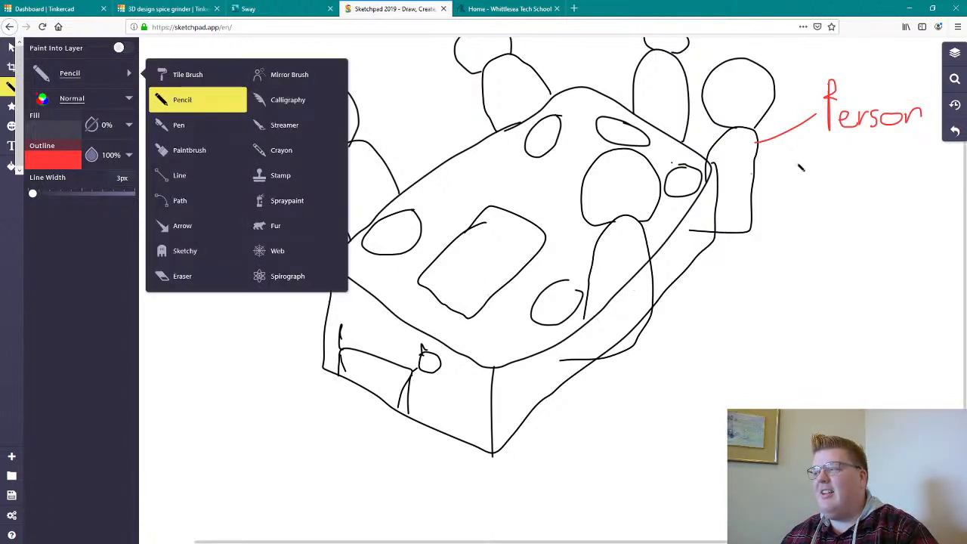
{"action": "left_click_drag", "start_coordinate": [818, 115], "coordinate": [662, 283]}
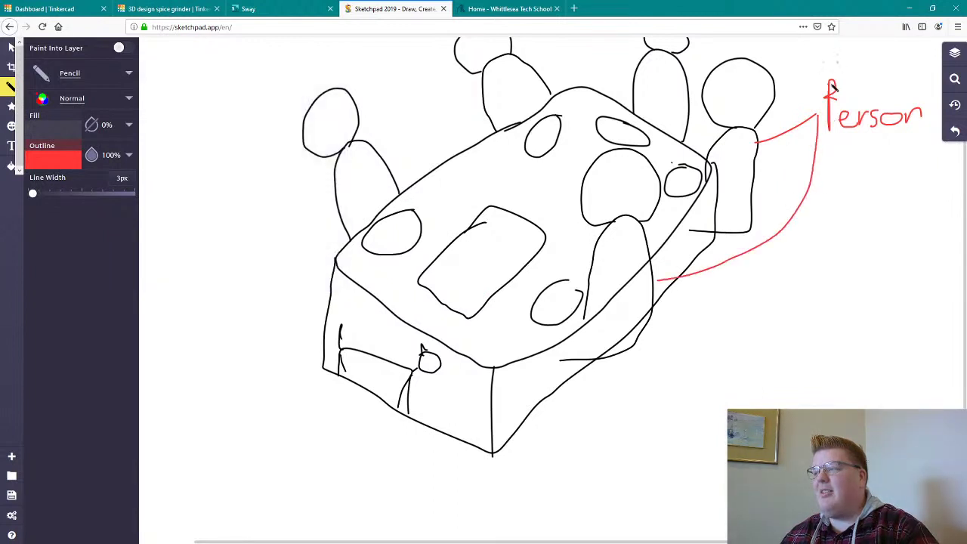
{"action": "mouse_move", "coordinate": [819, 113]}
{"action": "left_mouse_down"}
{"action": "mouse_move", "coordinate": [775, 77]}
{"action": "mouse_move", "coordinate": [691, 80]}
{"action": "left_mouse_up"}
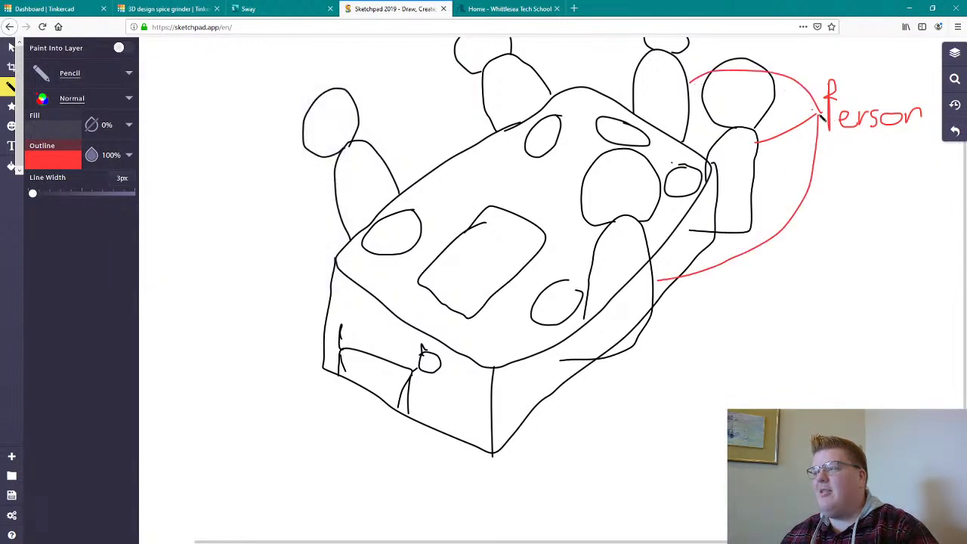
{"action": "left_click_drag", "start_coordinate": [821, 114], "coordinate": [543, 91]}
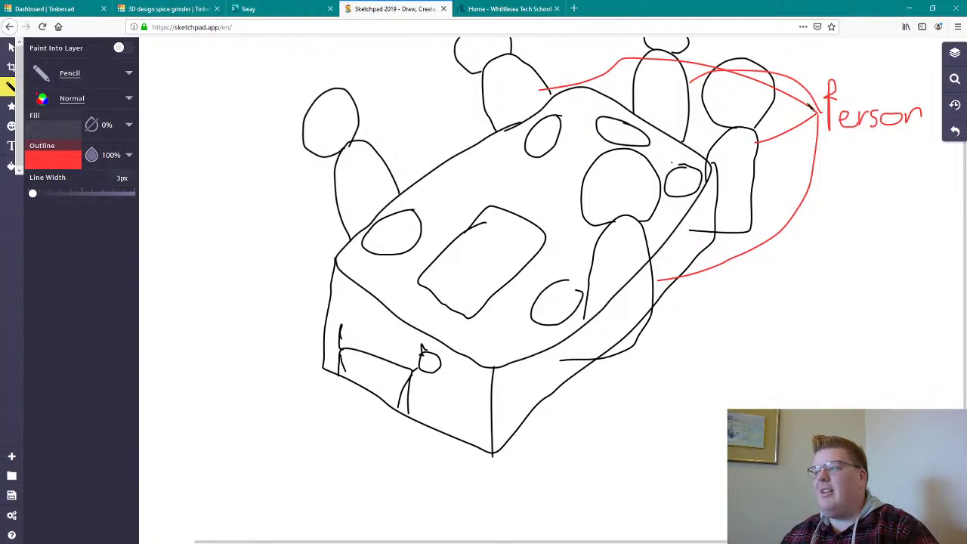
{"action": "mouse_move", "coordinate": [816, 112]}
{"action": "left_mouse_down"}
{"action": "mouse_move", "coordinate": [484, 103]}
{"action": "mouse_move", "coordinate": [373, 174]}
{"action": "mouse_move", "coordinate": [357, 173]}
{"action": "mouse_move", "coordinate": [370, 178]}
{"action": "left_mouse_up"}
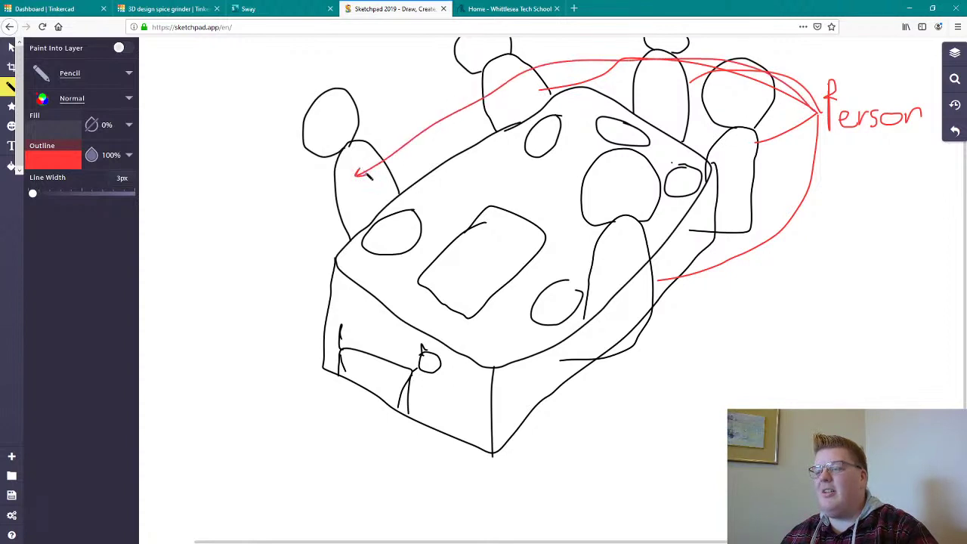
Annotate the small shape on the table's near end with a red leader line and the handwritten label "Jelly".
{"action": "left_click_drag", "start_coordinate": [305, 416], "coordinate": [353, 380]}
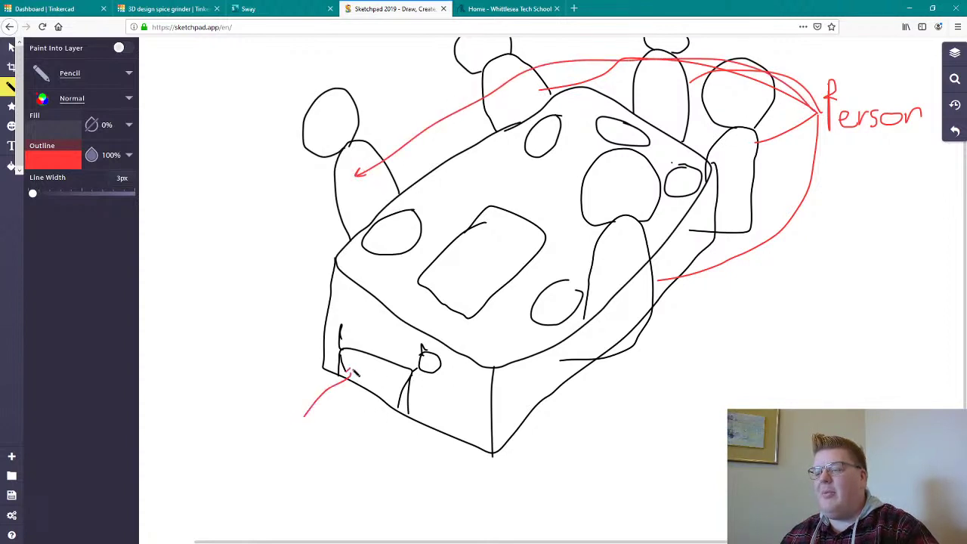
{"action": "mouse_move", "coordinate": [266, 415]}
{"action": "left_mouse_down"}
{"action": "mouse_move", "coordinate": [252, 446]}
{"action": "mouse_move", "coordinate": [270, 412]}
{"action": "left_mouse_up"}
{"action": "left_click_drag", "start_coordinate": [275, 437], "coordinate": [291, 444]}
{"action": "left_click_drag", "start_coordinate": [296, 409], "coordinate": [305, 435]}
{"action": "mouse_move", "coordinate": [317, 430]}
{"action": "left_mouse_down"}
{"action": "mouse_move", "coordinate": [337, 427]}
{"action": "mouse_move", "coordinate": [316, 470]}
{"action": "left_mouse_up"}
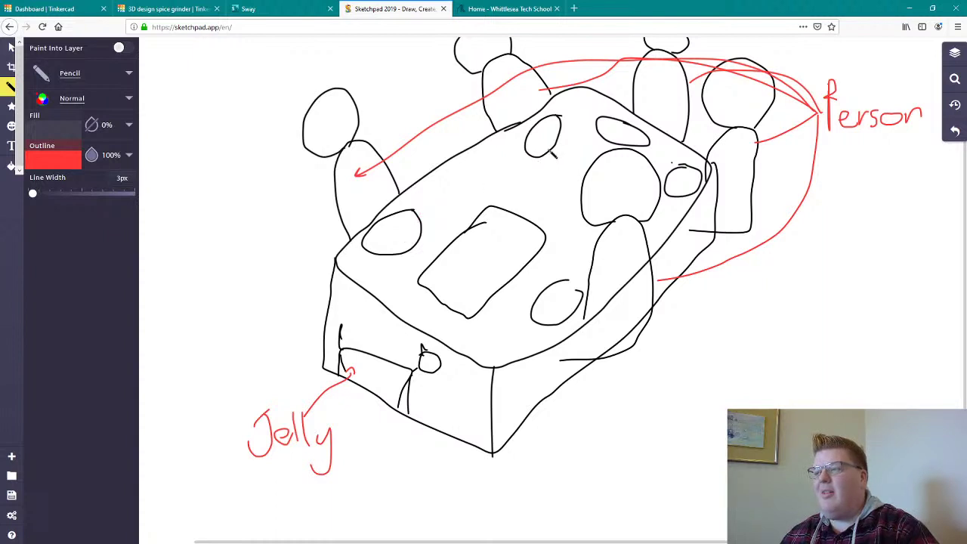
Draw red leader lines from all five oval plates to a shared point beside the table and handwrite the label "Plates".
{"action": "left_click_drag", "start_coordinate": [542, 150], "coordinate": [684, 325]}
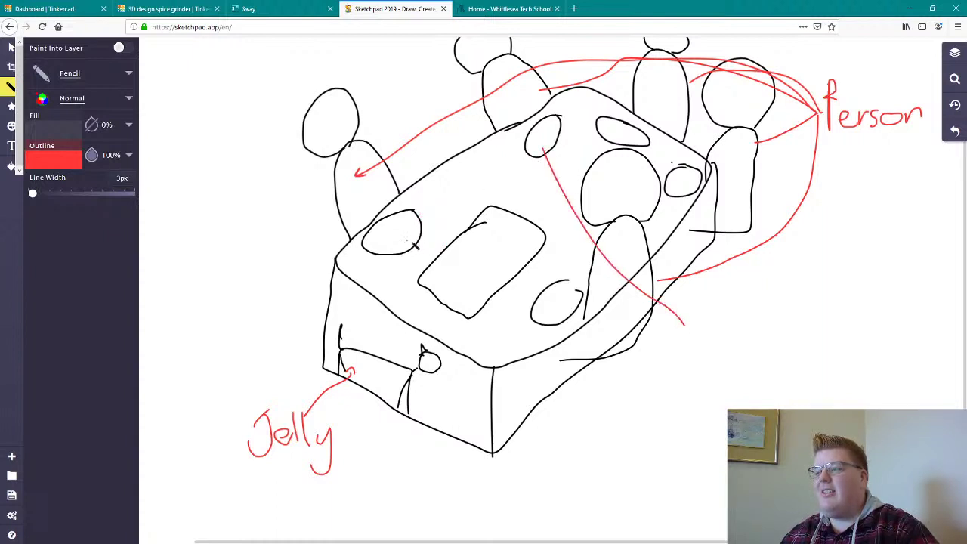
{"action": "left_click_drag", "start_coordinate": [408, 240], "coordinate": [748, 355]}
{"action": "left_click_drag", "start_coordinate": [567, 309], "coordinate": [714, 332]}
{"action": "left_click_drag", "start_coordinate": [646, 148], "coordinate": [734, 354]}
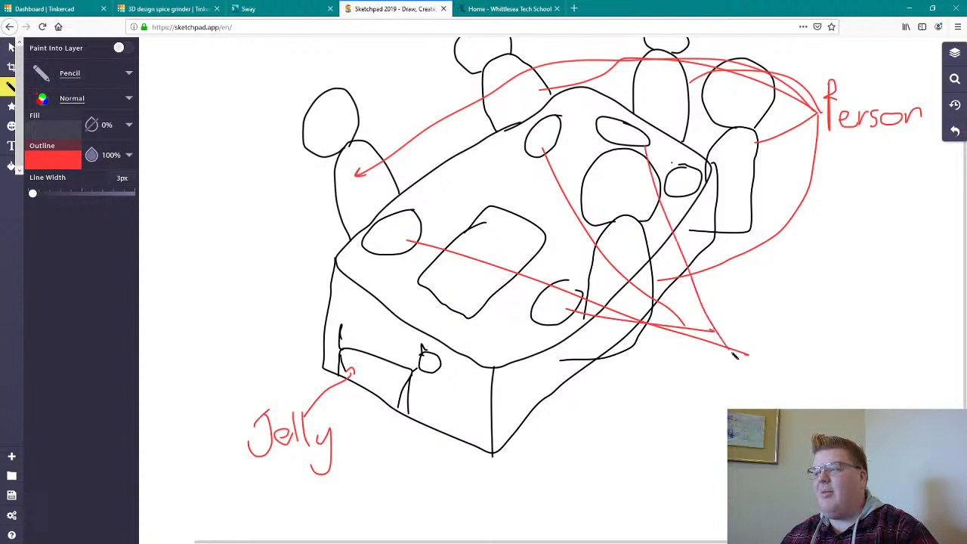
{"action": "left_click_drag", "start_coordinate": [691, 201], "coordinate": [728, 346]}
{"action": "mouse_move", "coordinate": [755, 376]}
{"action": "left_mouse_down"}
{"action": "mouse_move", "coordinate": [758, 360]}
{"action": "mouse_move", "coordinate": [806, 396]}
{"action": "left_mouse_up"}
{"action": "mouse_move", "coordinate": [825, 338]}
{"action": "left_mouse_down"}
{"action": "mouse_move", "coordinate": [822, 398]}
{"action": "mouse_move", "coordinate": [831, 386]}
{"action": "left_mouse_up"}
{"action": "mouse_move", "coordinate": [835, 390]}
{"action": "left_mouse_down"}
{"action": "mouse_move", "coordinate": [853, 393]}
{"action": "mouse_move", "coordinate": [856, 408]}
{"action": "left_mouse_up"}
Annotate the rectangular platter in the table's middle with a red leader line and the handwritten label "Big Meal".
{"action": "left_click_drag", "start_coordinate": [477, 288], "coordinate": [582, 424]}
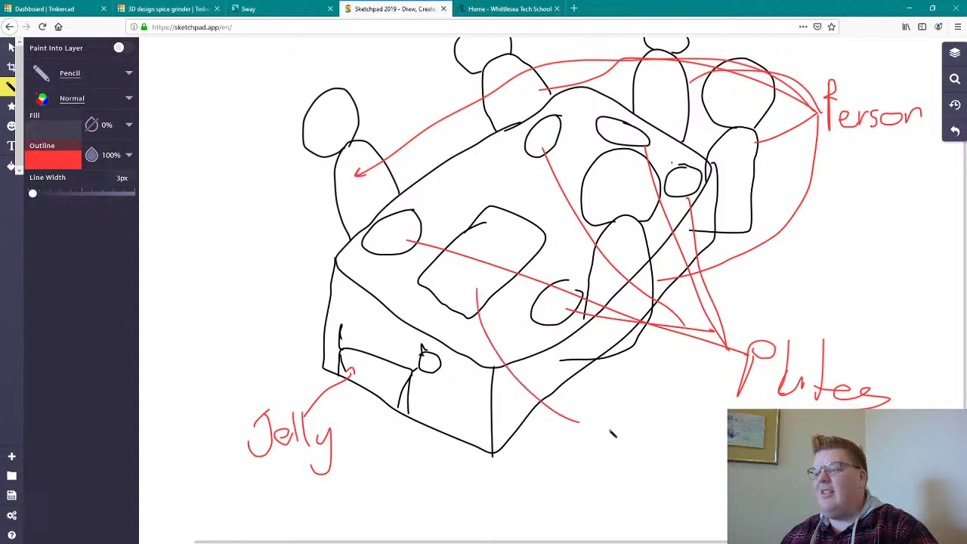
{"action": "mouse_move", "coordinate": [609, 392]}
{"action": "left_mouse_down"}
{"action": "mouse_move", "coordinate": [610, 435]}
{"action": "mouse_move", "coordinate": [648, 433]}
{"action": "mouse_move", "coordinate": [687, 449]}
{"action": "mouse_move", "coordinate": [659, 447]}
{"action": "mouse_move", "coordinate": [634, 471]}
{"action": "mouse_move", "coordinate": [706, 490]}
{"action": "mouse_move", "coordinate": [715, 505]}
{"action": "left_mouse_up"}
{"action": "left_click", "coordinate": [650, 412]}
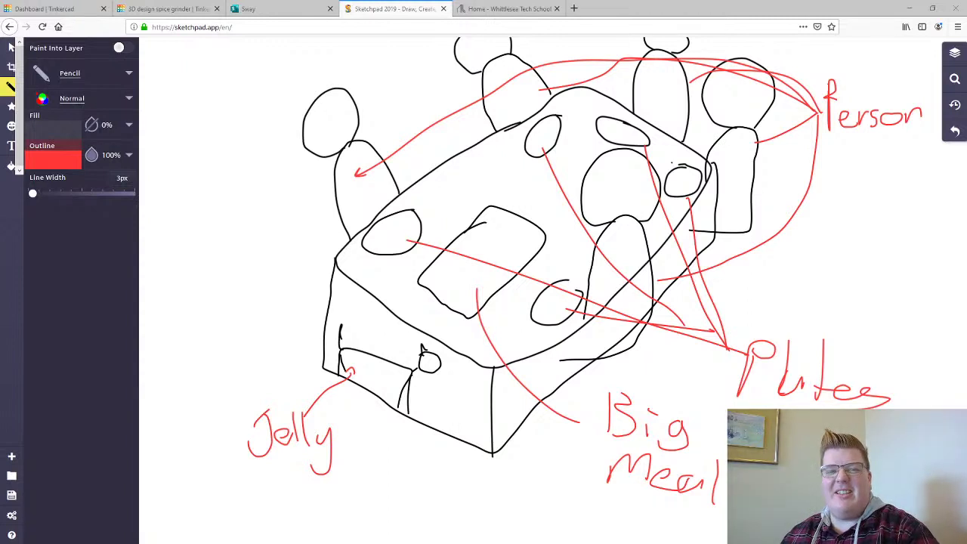
{"action": "scroll", "coordinate": [387, 457], "scroll_direction": "up", "scroll_amount": 1}
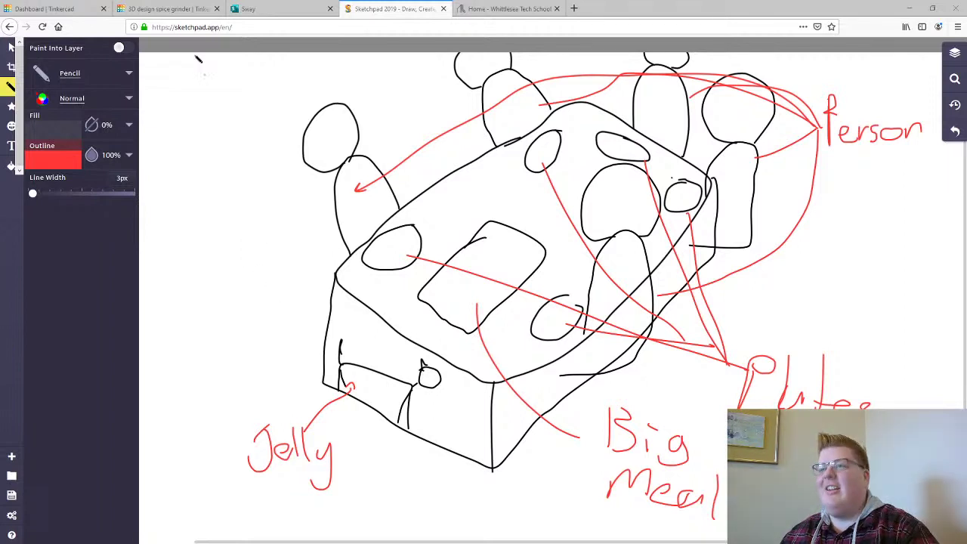
Switch to the spice grinder design in Tinkercad and ungroup all of its shapes.
{"action": "left_click", "coordinate": [178, 9]}
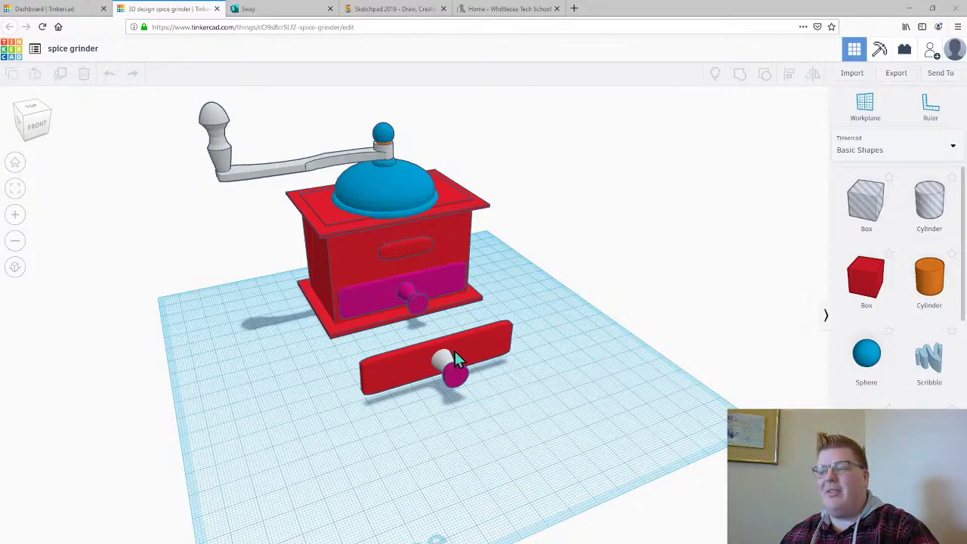
{"action": "left_click_drag", "start_coordinate": [115, 102], "coordinate": [597, 451]}
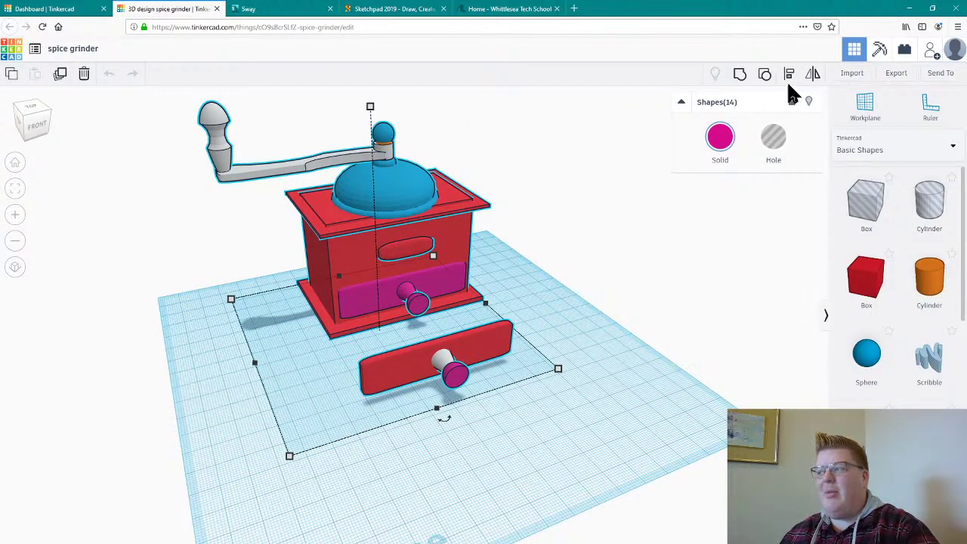
{"action": "left_click", "coordinate": [765, 74]}
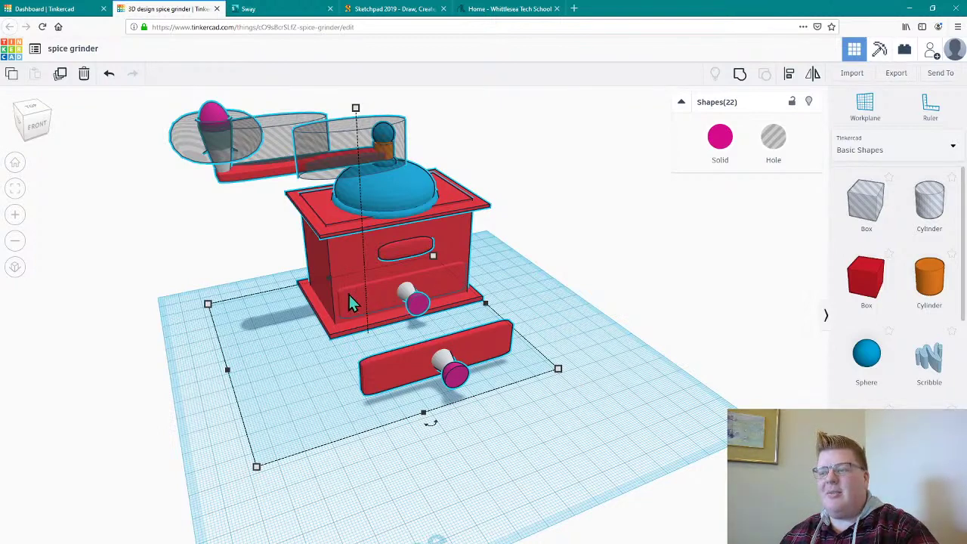
Examine the individual shapes that make up the grinder: the drawer front, base plate, oval plaque, top plate and blue dome.
{"action": "left_click", "coordinate": [508, 270]}
{"action": "left_click", "coordinate": [363, 281]}
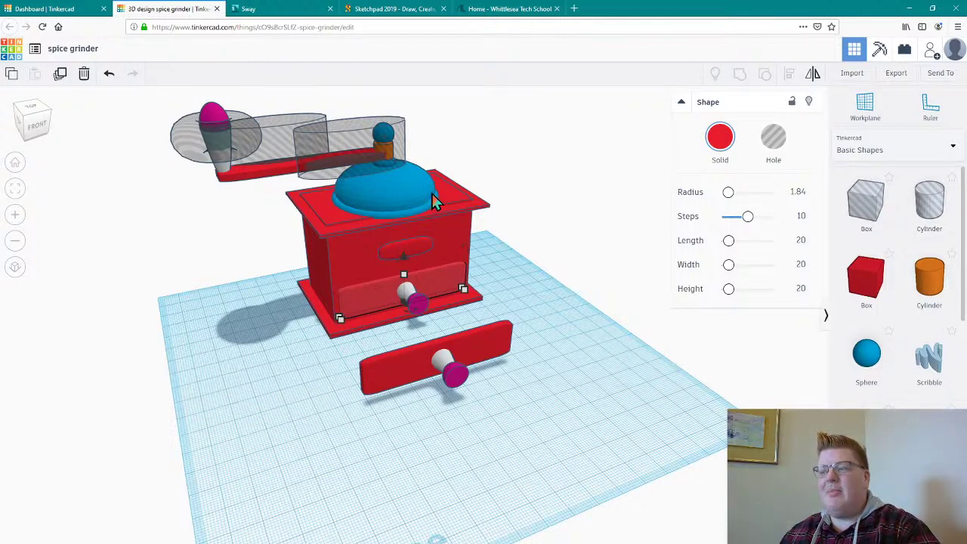
{"action": "mouse_move", "coordinate": [463, 289]}
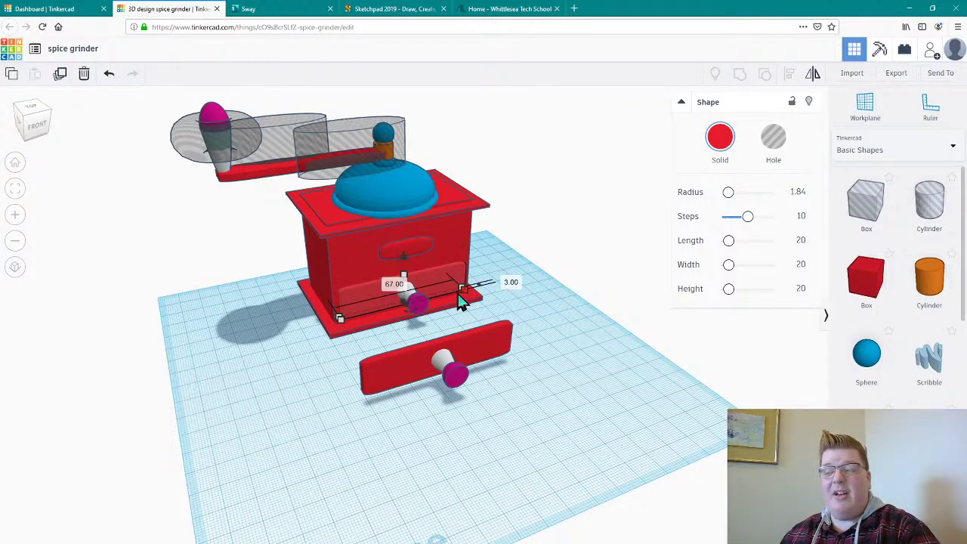
{"action": "left_click", "coordinate": [360, 332]}
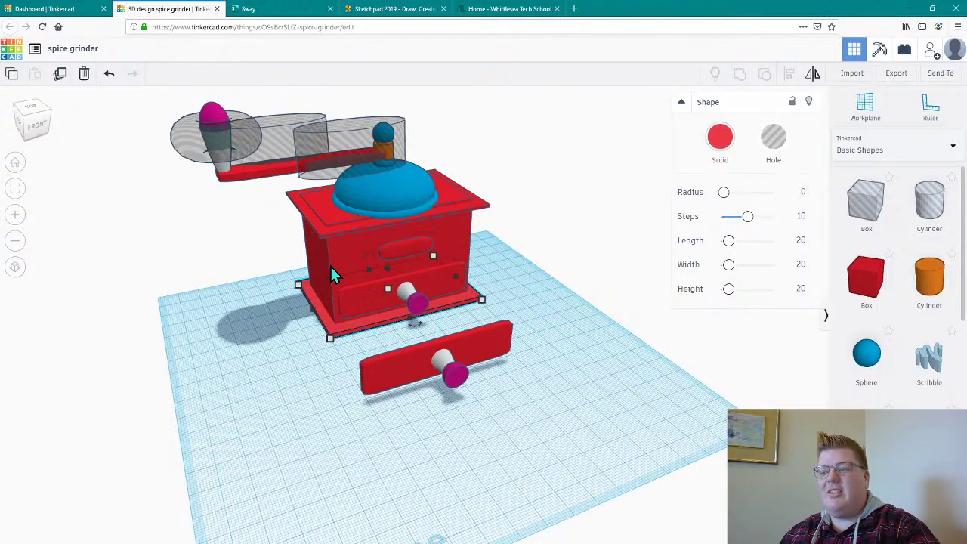
{"action": "left_click", "coordinate": [394, 254]}
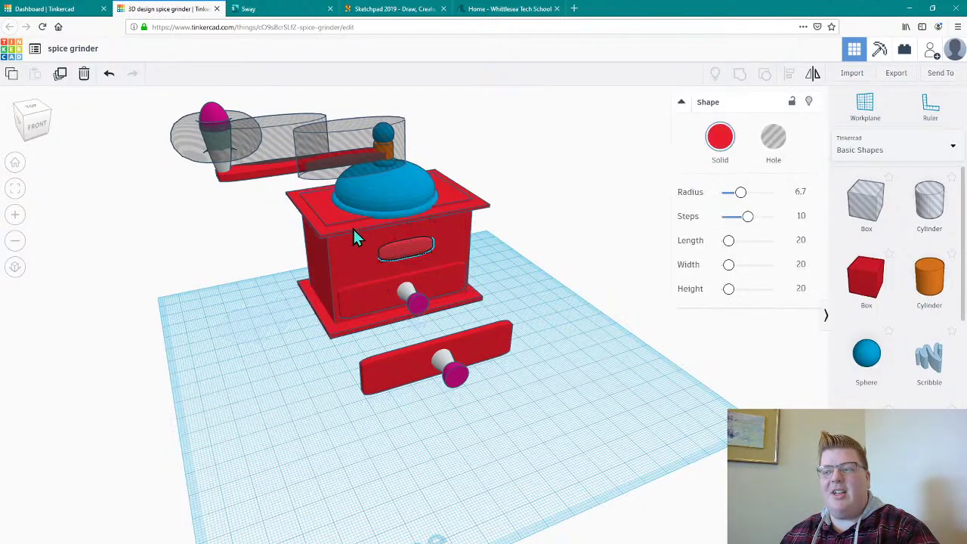
{"action": "left_click", "coordinate": [353, 228]}
{"action": "left_click", "coordinate": [335, 216]}
{"action": "left_click", "coordinate": [394, 214]}
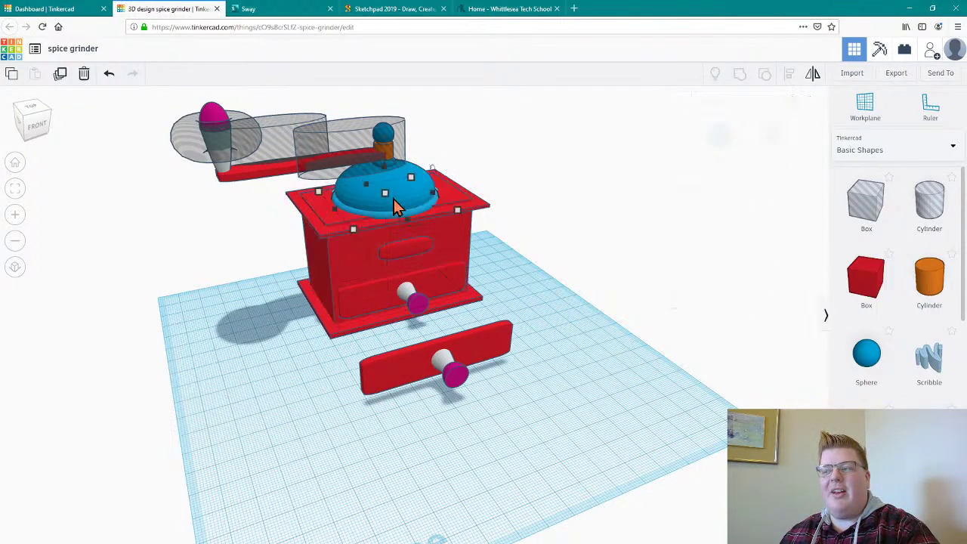
{"action": "left_click", "coordinate": [394, 199]}
{"action": "left_click", "coordinate": [394, 203]}
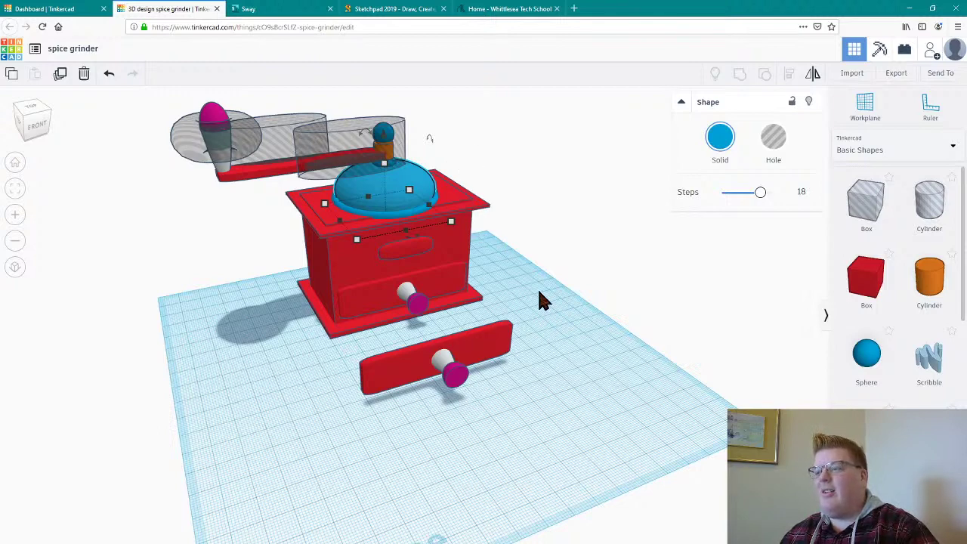
Undo the ungrouping of the spice grinder's shapes.
{"action": "left_click", "coordinate": [109, 76]}
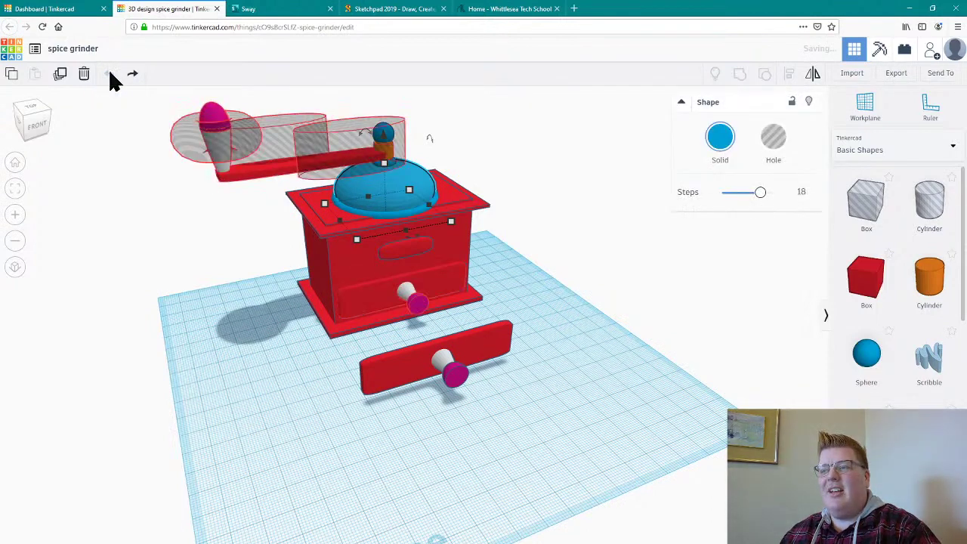
{"action": "left_click", "coordinate": [109, 76]}
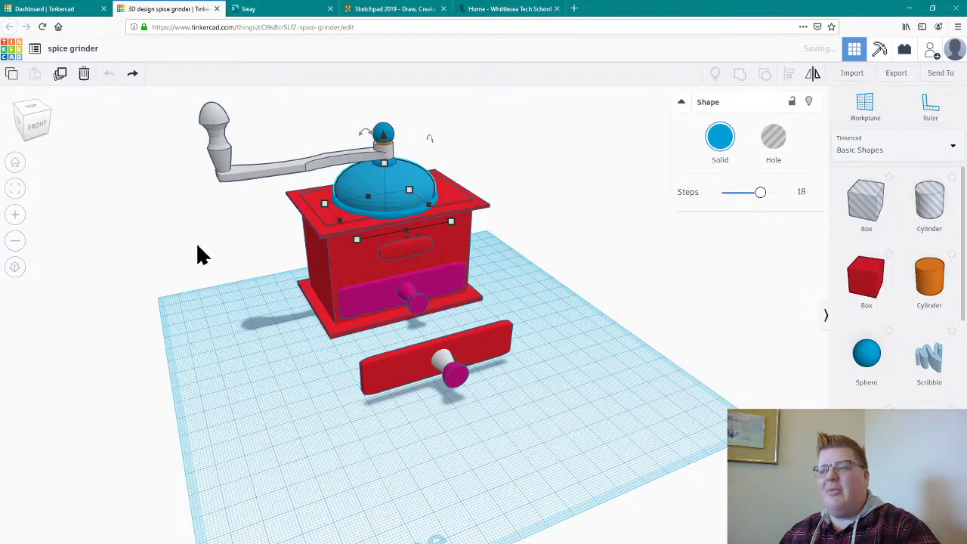
{"action": "left_click", "coordinate": [572, 372]}
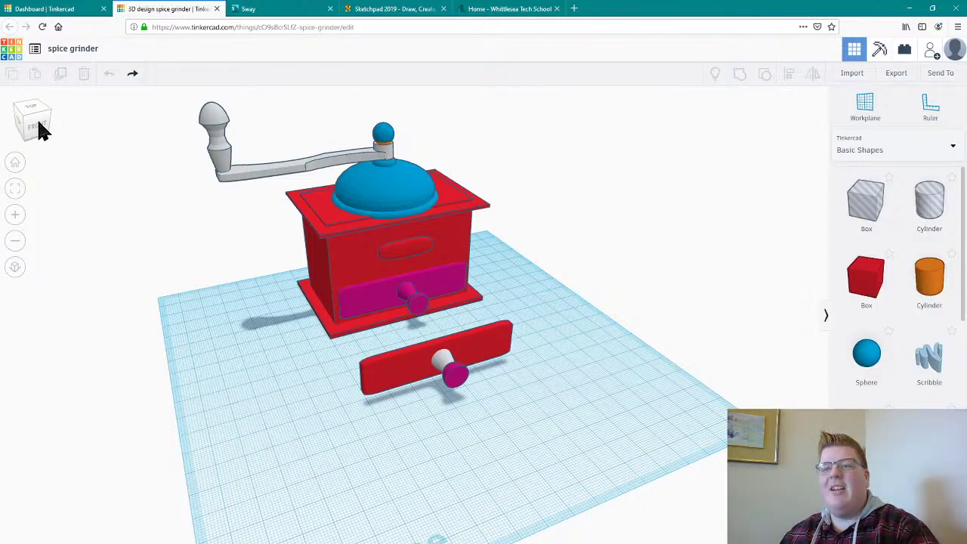
{"action": "left_click_drag", "start_coordinate": [38, 117], "coordinate": [126, 123]}
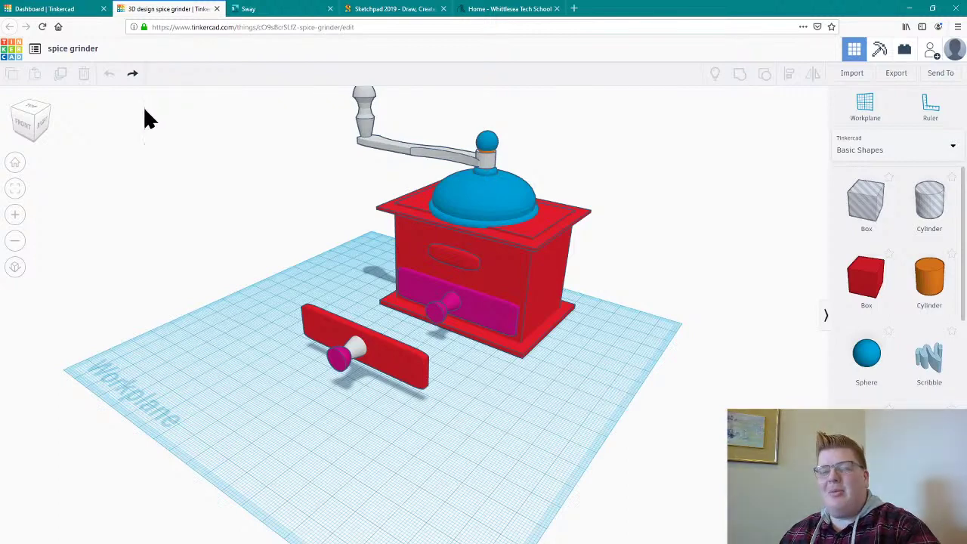
{"action": "left_click_drag", "start_coordinate": [484, 351], "coordinate": [523, 338]}
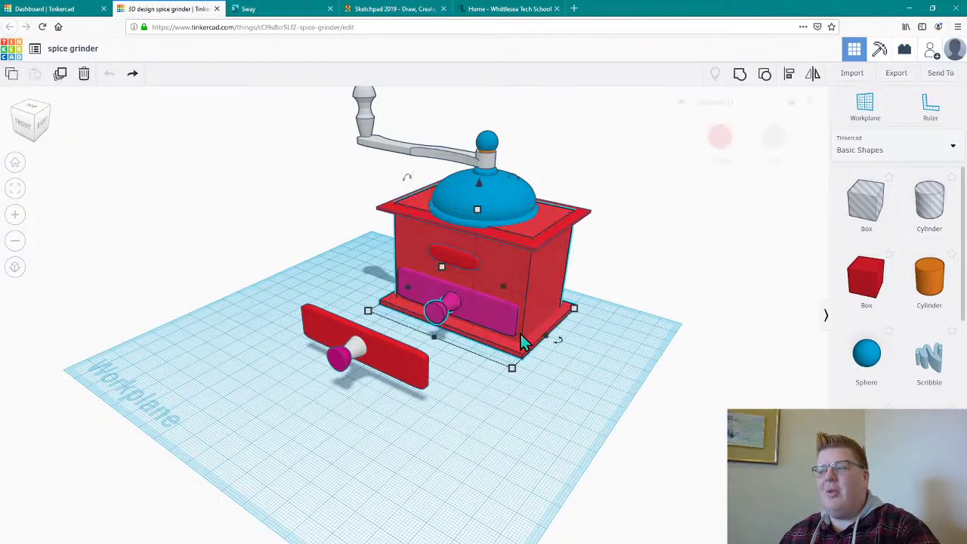
{"action": "left_click", "coordinate": [30, 123]}
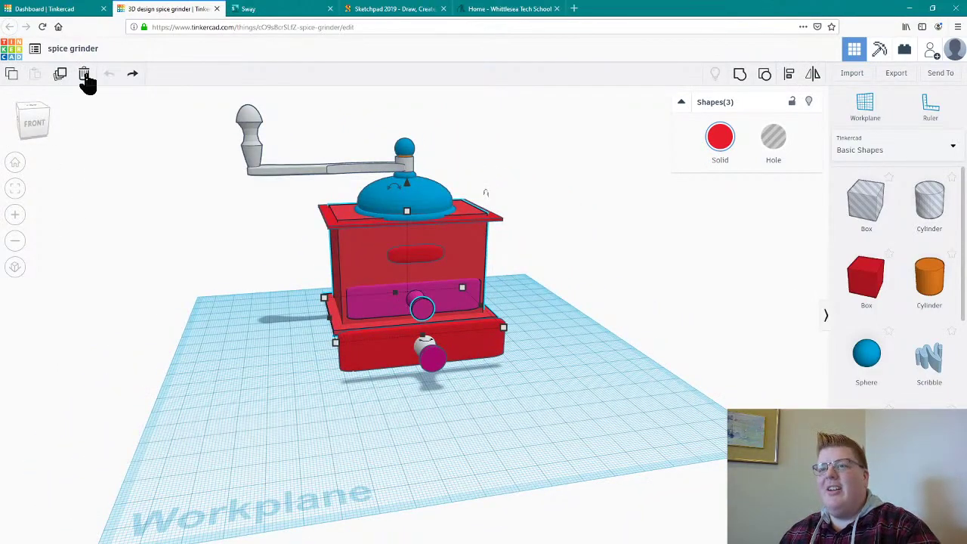
Create a new Tinkercad design from the dashboard and name it "Family Table-rosetta Tomorrow".
{"action": "left_click", "coordinate": [67, 11]}
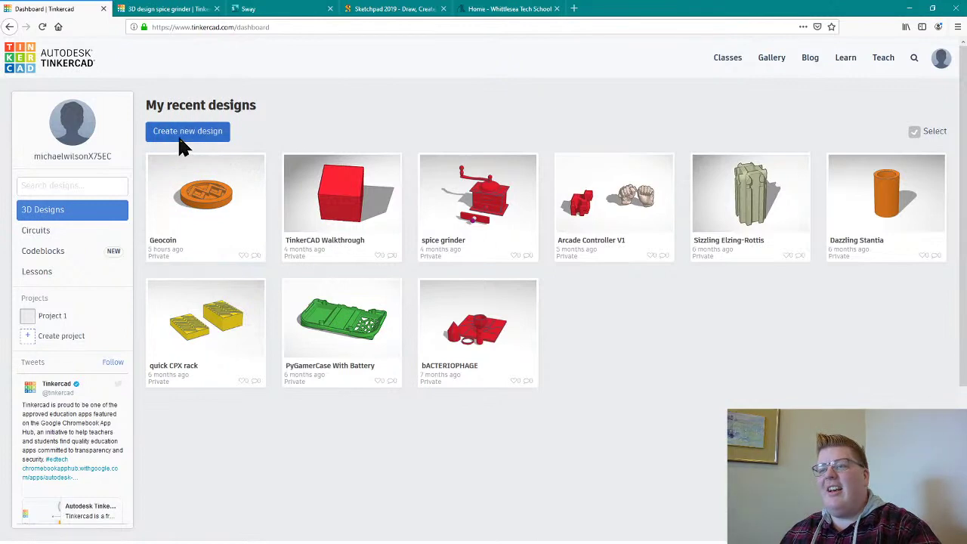
{"action": "left_click", "coordinate": [208, 134]}
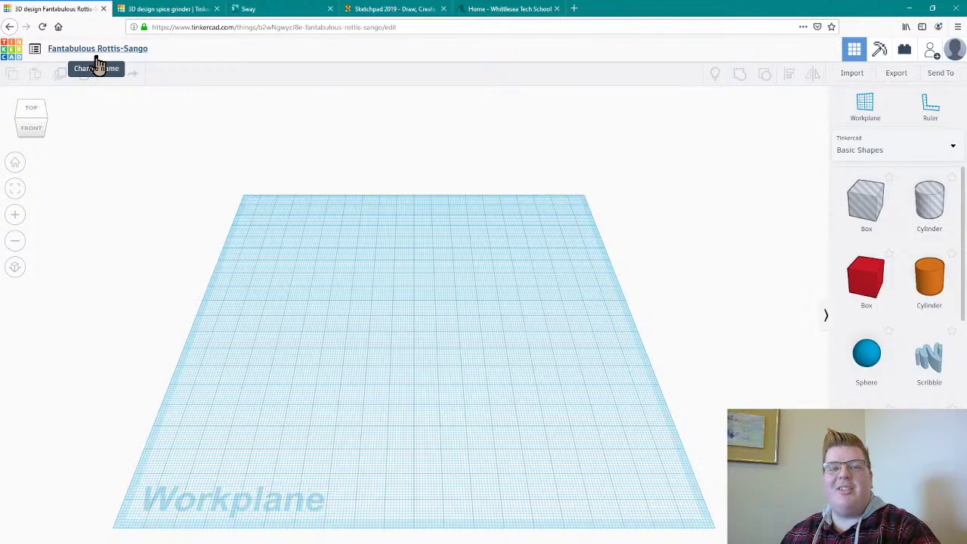
{"action": "left_click", "coordinate": [147, 50]}
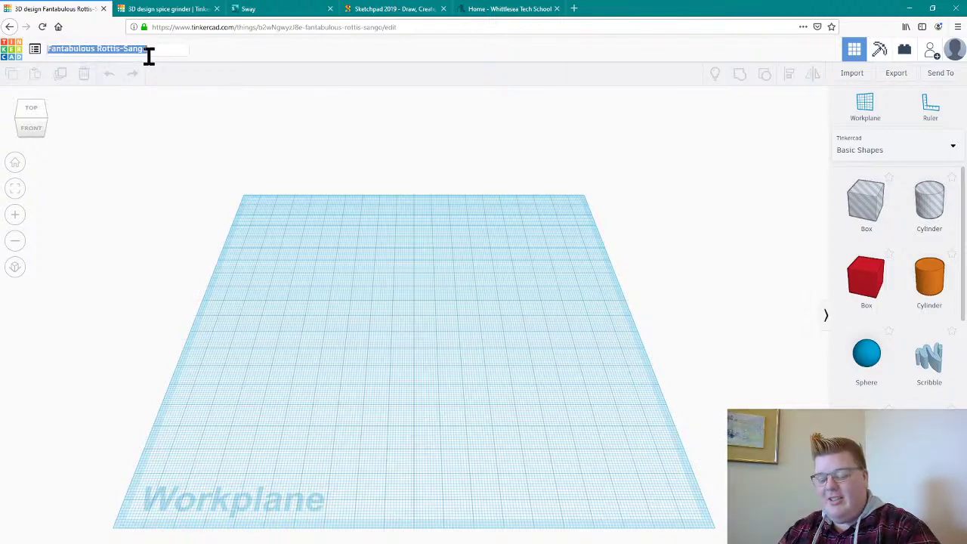
{"action": "type", "text": "Family"}
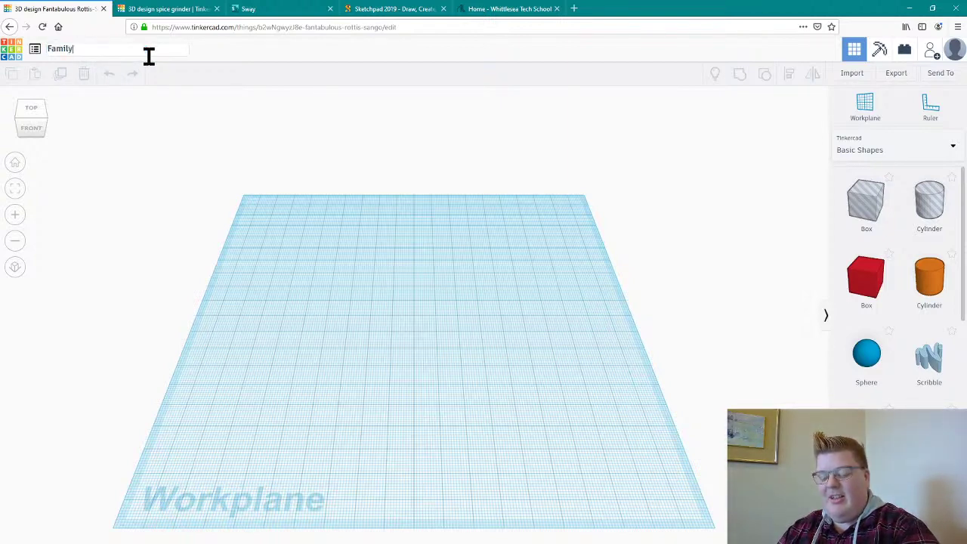
{"action": "type", "text": " Table-ros"}
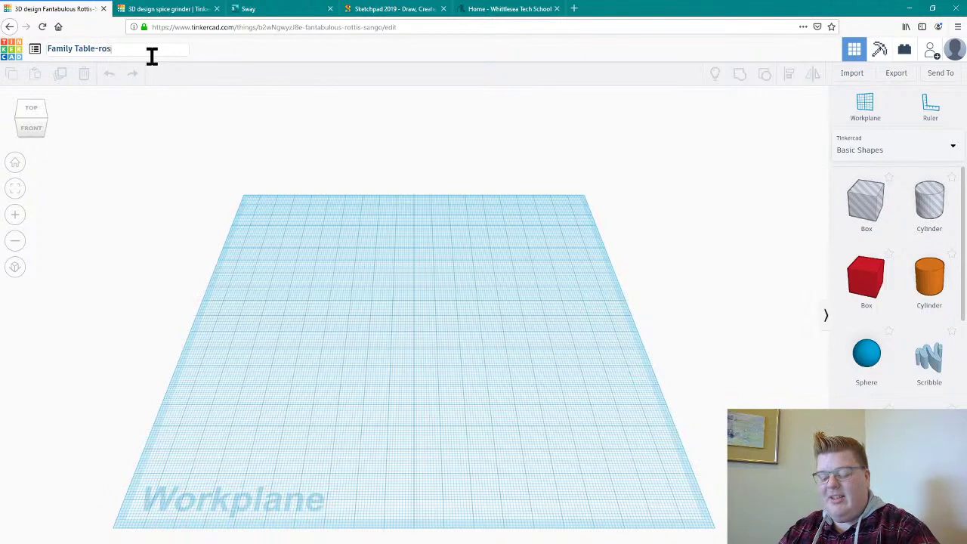
{"action": "type", "text": "etta Tomato"}
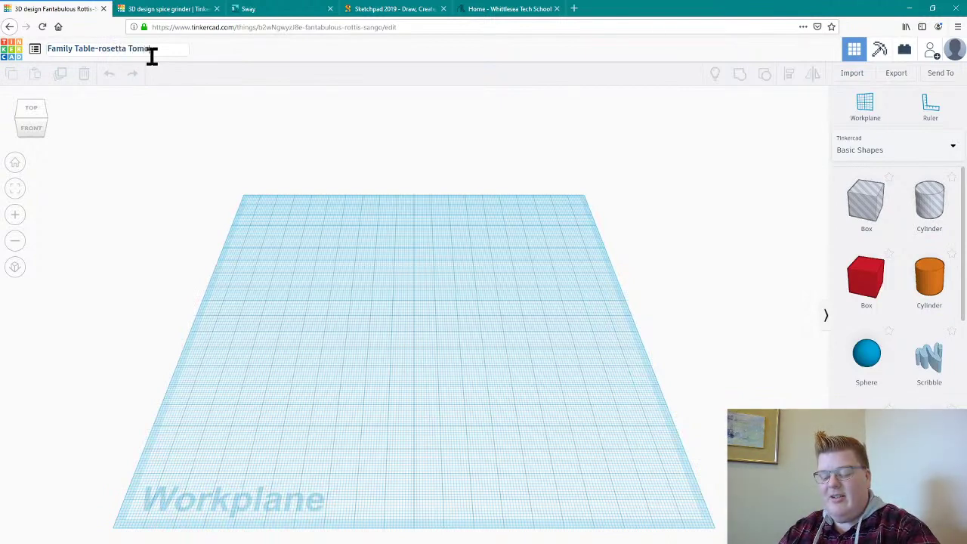
{"action": "type", "text": "row"}
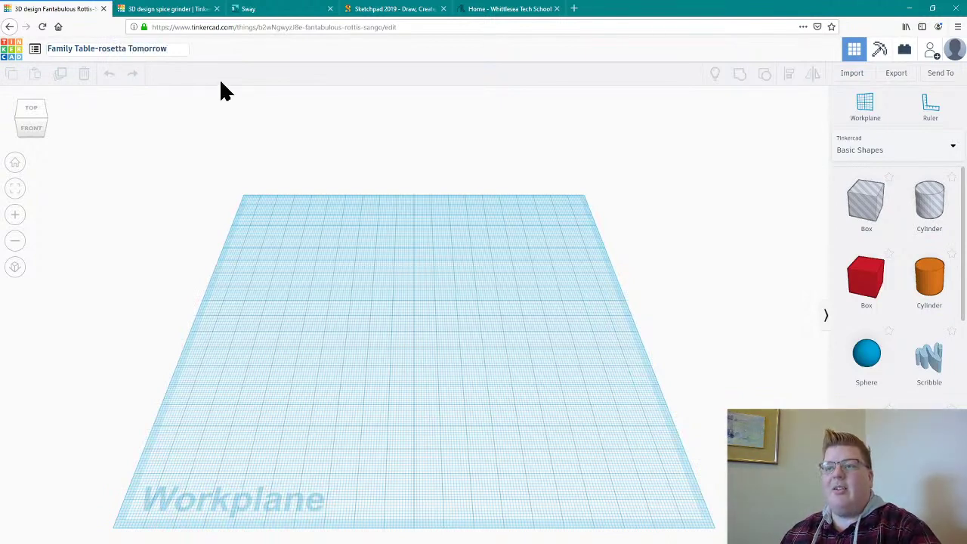
{"action": "left_click", "coordinate": [274, 160]}
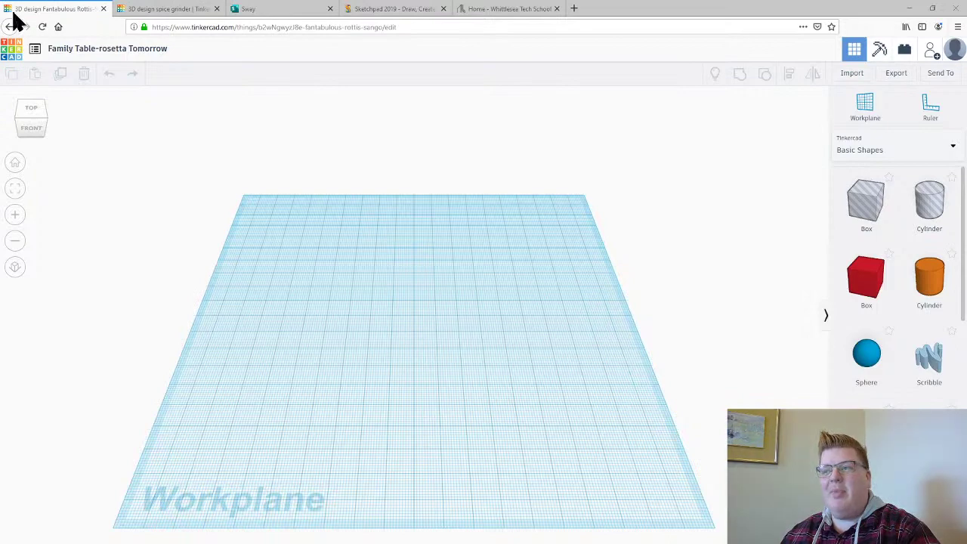
Check the annotated plan in Sketchpad, return to the new Tinkercad design, and close the spice grinder design.
{"action": "left_click", "coordinate": [366, 10]}
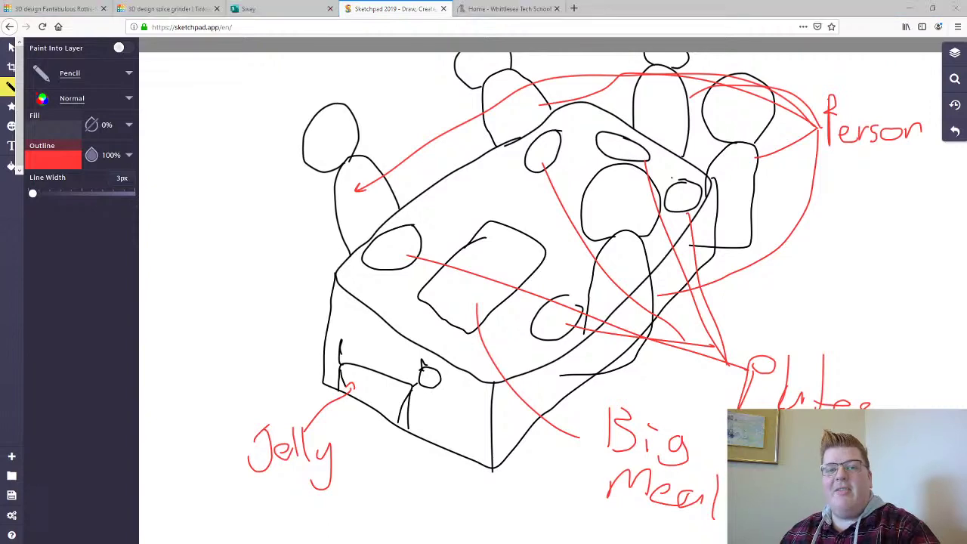
{"action": "left_click", "coordinate": [201, 9]}
{"action": "left_click", "coordinate": [61, 9]}
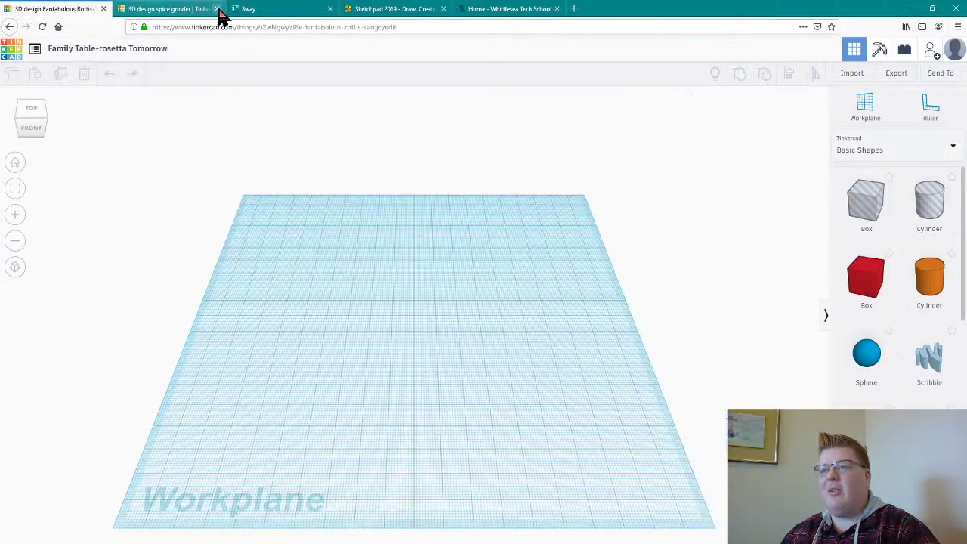
{"action": "left_click", "coordinate": [217, 8]}
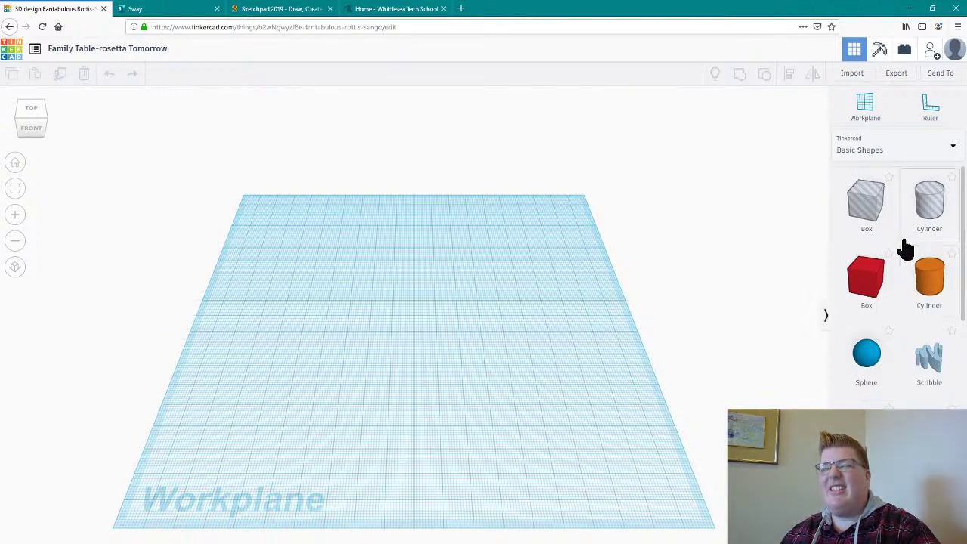
Place a solid red box from the basic shapes near the back edge of the workplane.
{"action": "scroll", "coordinate": [905, 248], "scroll_direction": "down", "scroll_amount": 2}
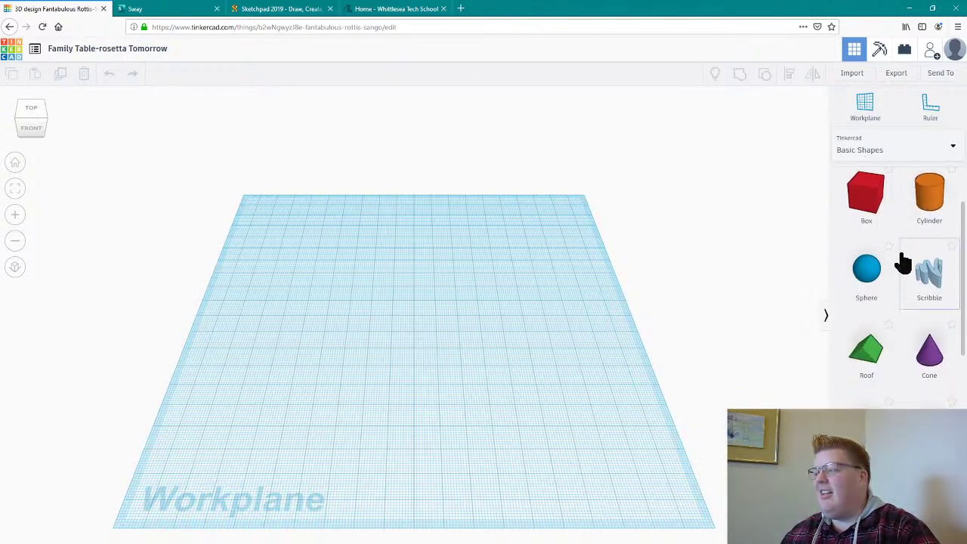
{"action": "scroll", "coordinate": [904, 265], "scroll_direction": "down", "scroll_amount": 1}
{"action": "scroll", "coordinate": [904, 264], "scroll_direction": "down", "scroll_amount": 1}
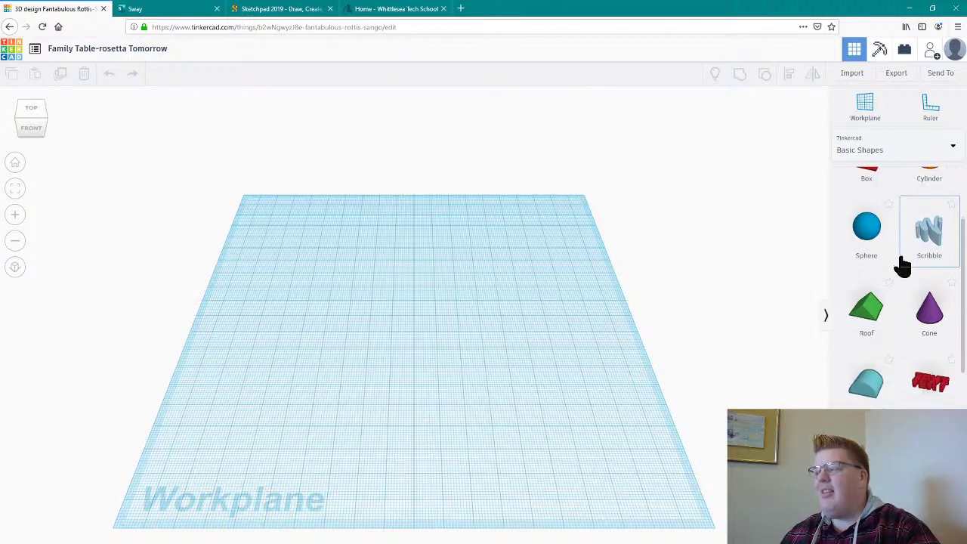
{"action": "scroll", "coordinate": [900, 261], "scroll_direction": "up", "scroll_amount": 2}
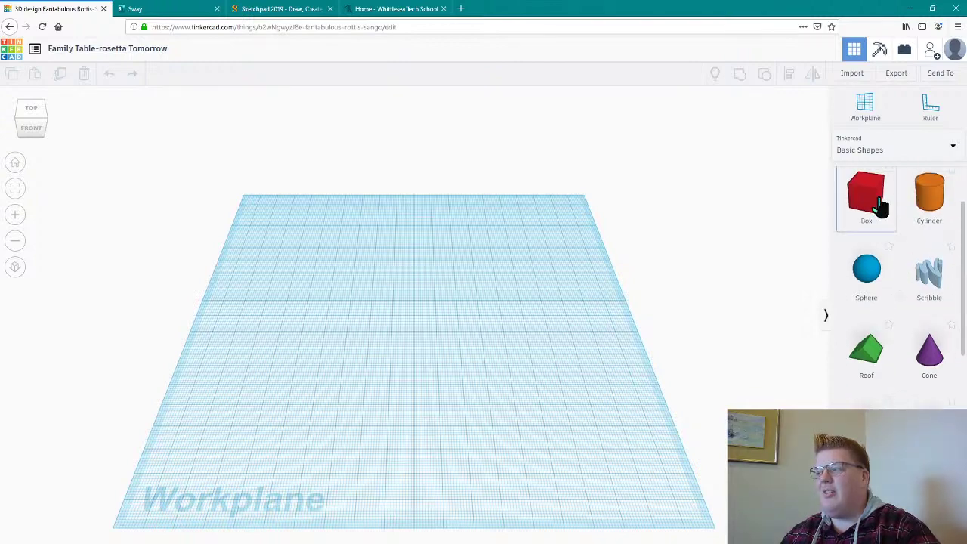
{"action": "left_click_drag", "start_coordinate": [881, 206], "coordinate": [358, 255]}
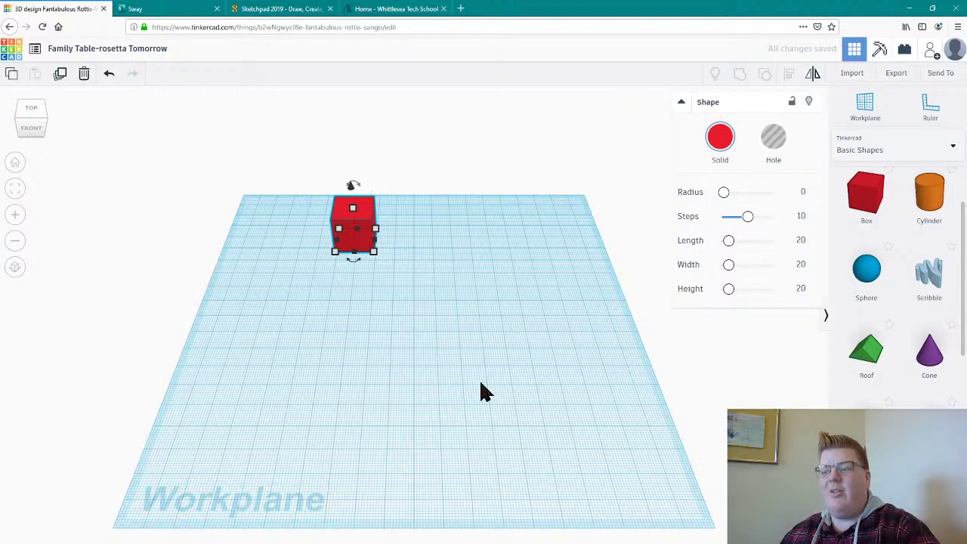
Stretch the box's footprint from its front-right corner to about 120 by 123, covering most of the workplane.
{"action": "left_click_drag", "start_coordinate": [46, 116], "coordinate": [29, 108]}
{"action": "left_click", "coordinate": [454, 311]}
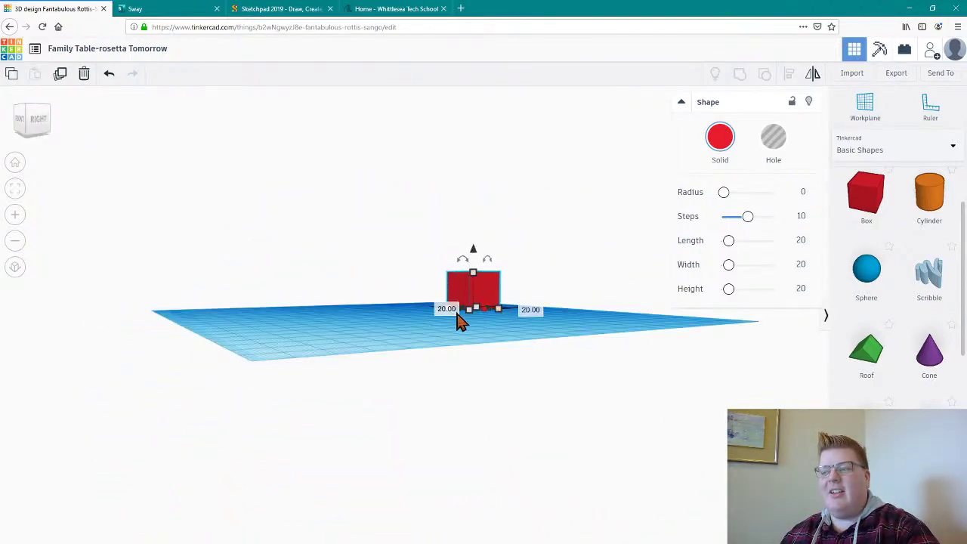
{"action": "left_click", "coordinate": [25, 124]}
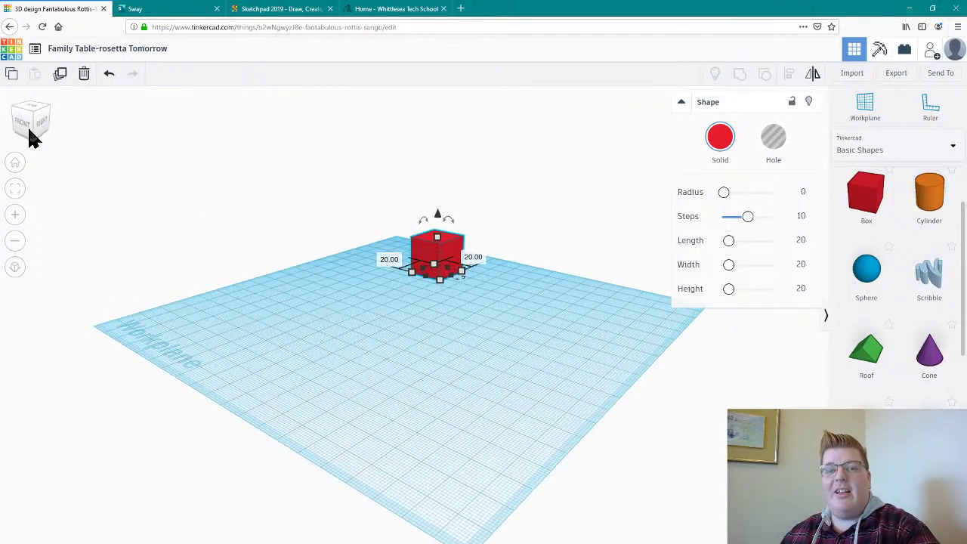
{"action": "left_click", "coordinate": [29, 130]}
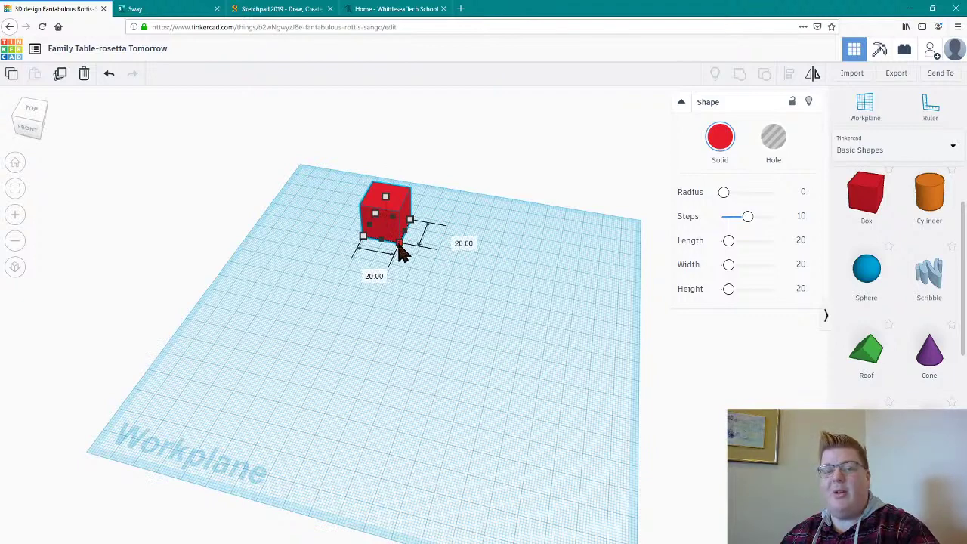
{"action": "left_click_drag", "start_coordinate": [400, 245], "coordinate": [579, 476]}
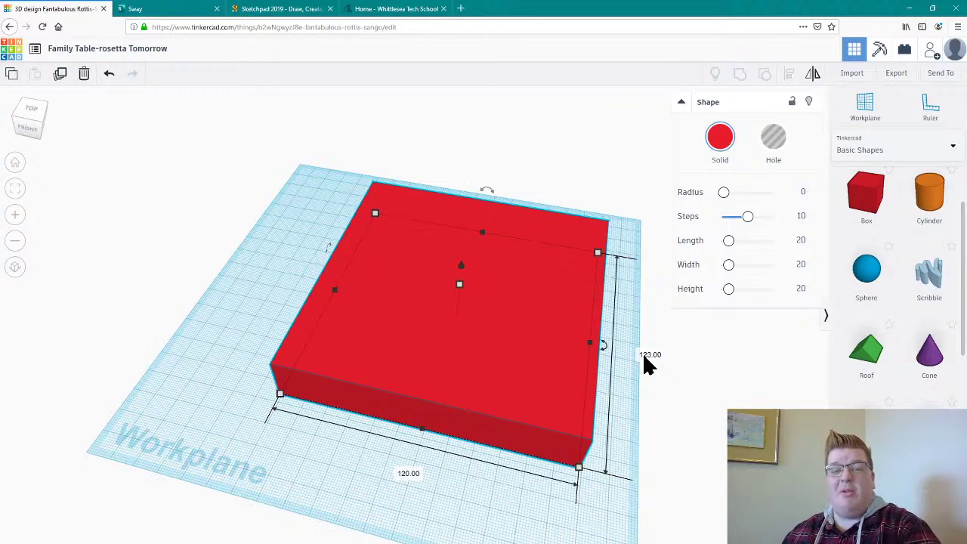
Set the box's side-to-side dimension along its front edge to 100 and open its front-to-back dimension for editing.
{"action": "left_click", "coordinate": [412, 473]}
{"action": "type", "text": "10"}
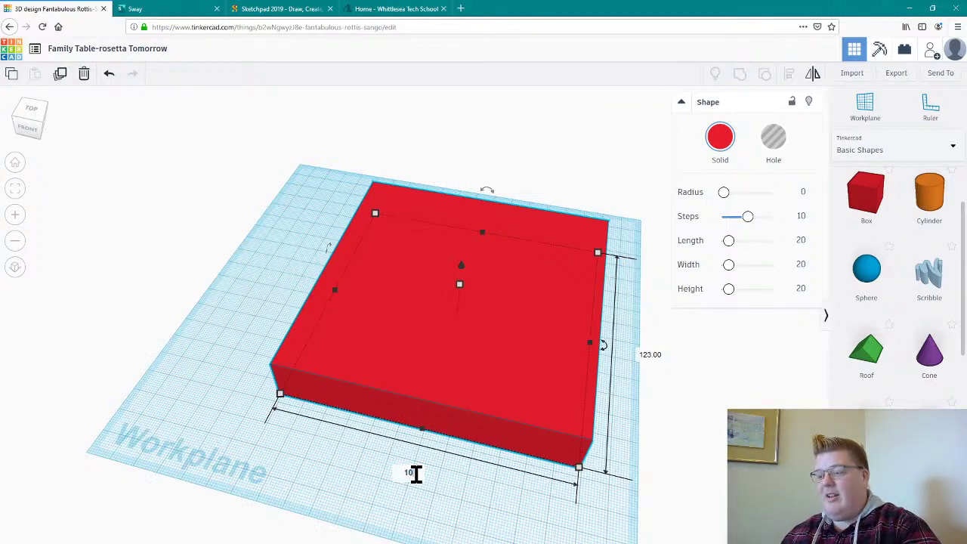
{"action": "type", "text": "0"}
{"action": "key", "text": "Tab"}
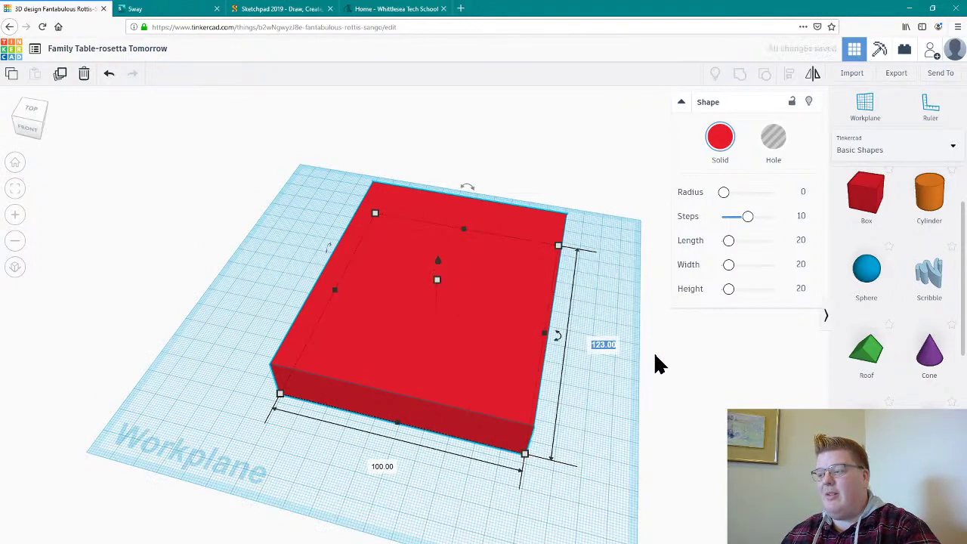